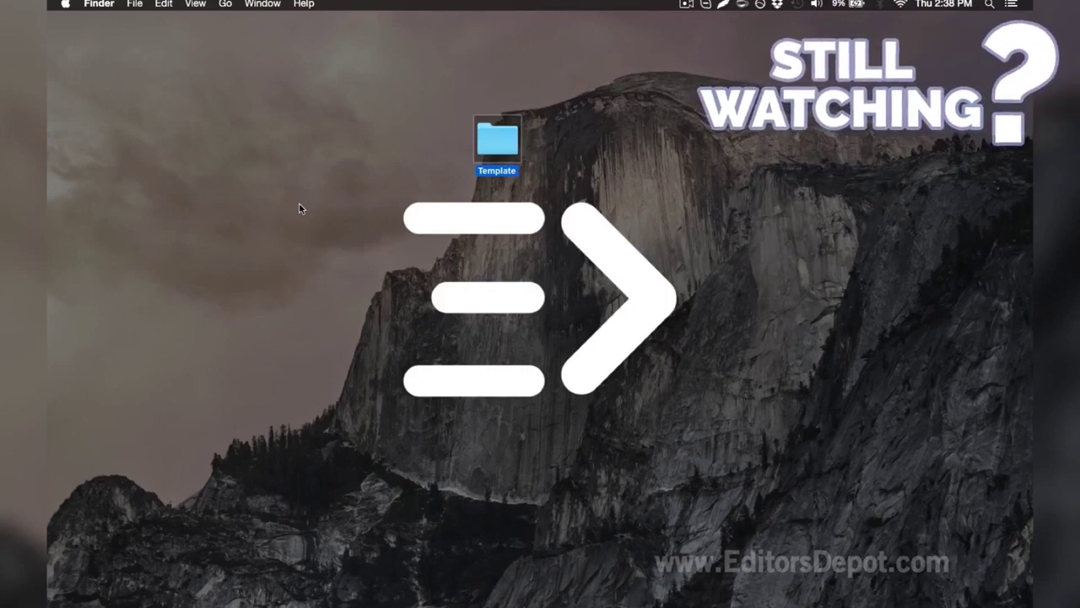
Open Template V8.0.c4d from the Template folder and scrub its animation through to frame 161
{"action": "double_click", "coordinate": [495, 145]}
{"action": "left_click", "coordinate": [583, 194]}
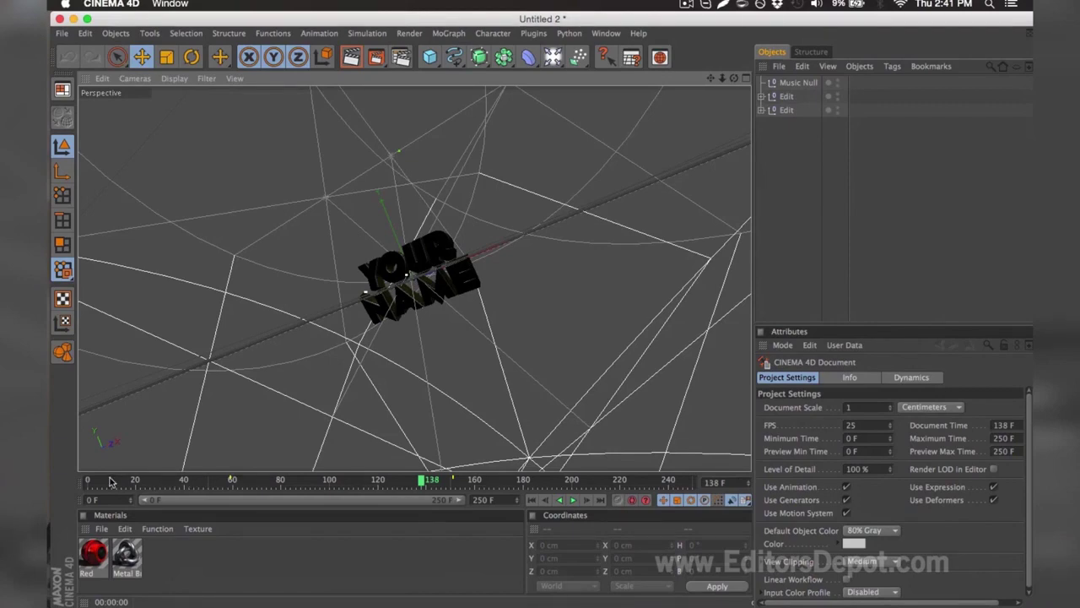
{"action": "left_click_drag", "start_coordinate": [110, 481], "coordinate": [130, 481]}
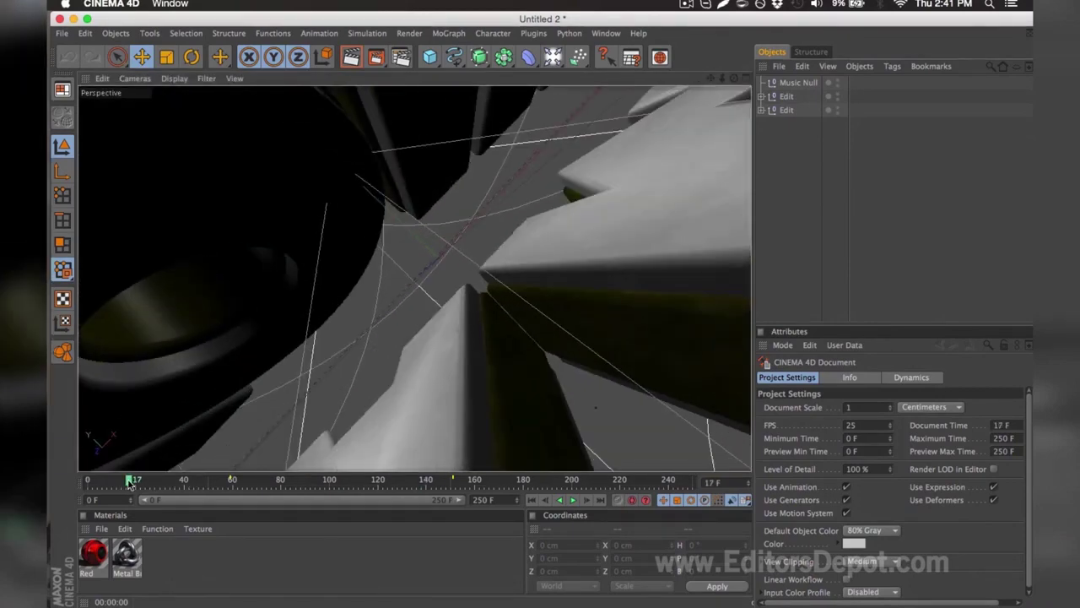
{"action": "left_click_drag", "start_coordinate": [131, 481], "coordinate": [324, 479]}
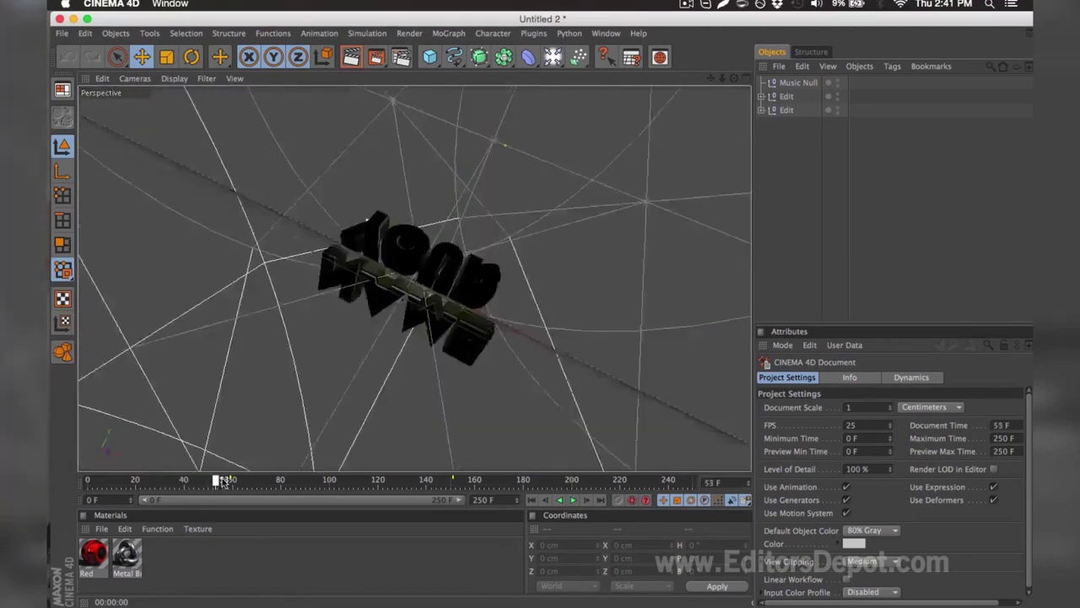
{"action": "left_click_drag", "start_coordinate": [323, 479], "coordinate": [477, 479]}
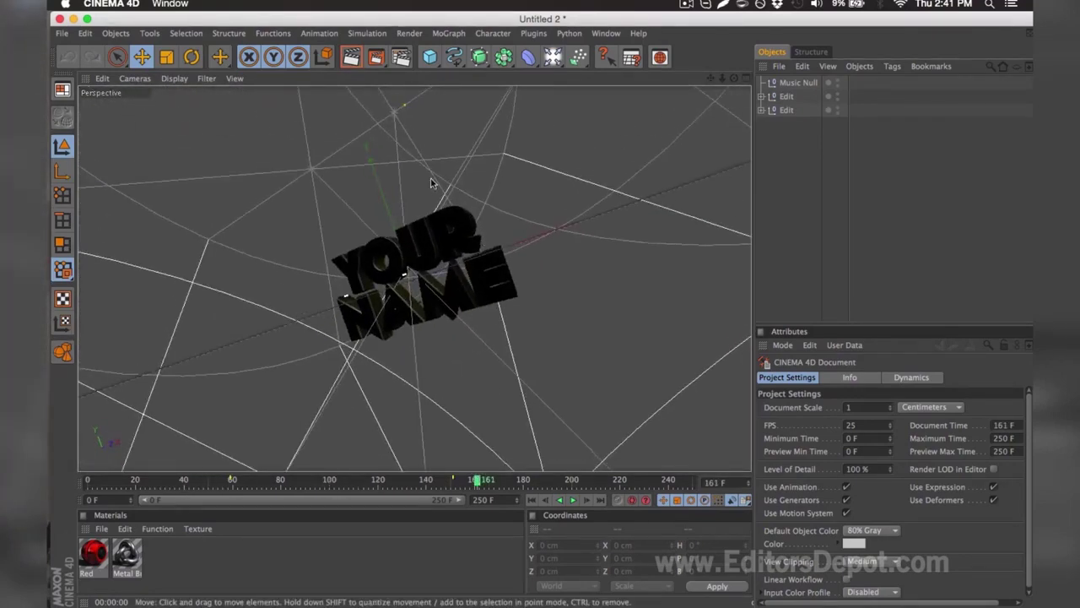
Expand both Edit nulls and check the NAME text's font without changing it
{"action": "left_click", "coordinate": [761, 97]}
{"action": "left_click", "coordinate": [761, 138]}
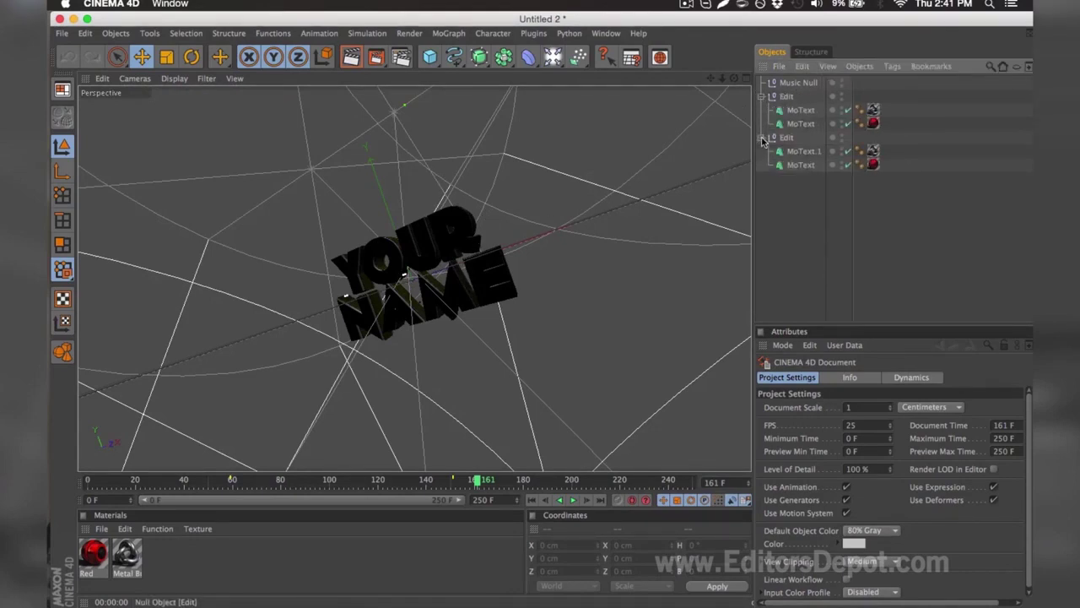
{"action": "left_click", "coordinate": [793, 152]}
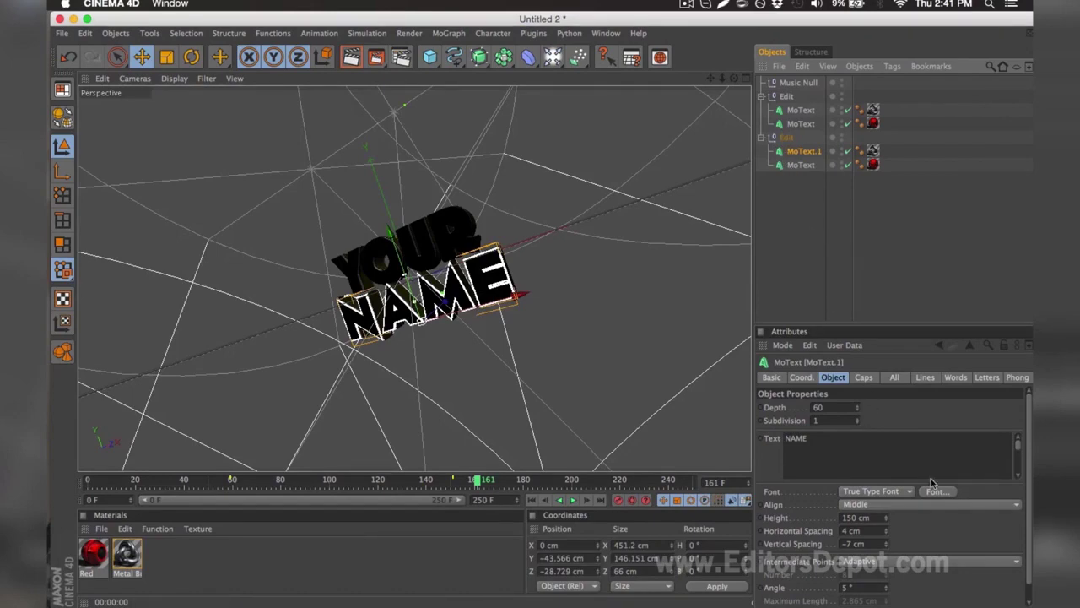
{"action": "key", "text": "super+t"}
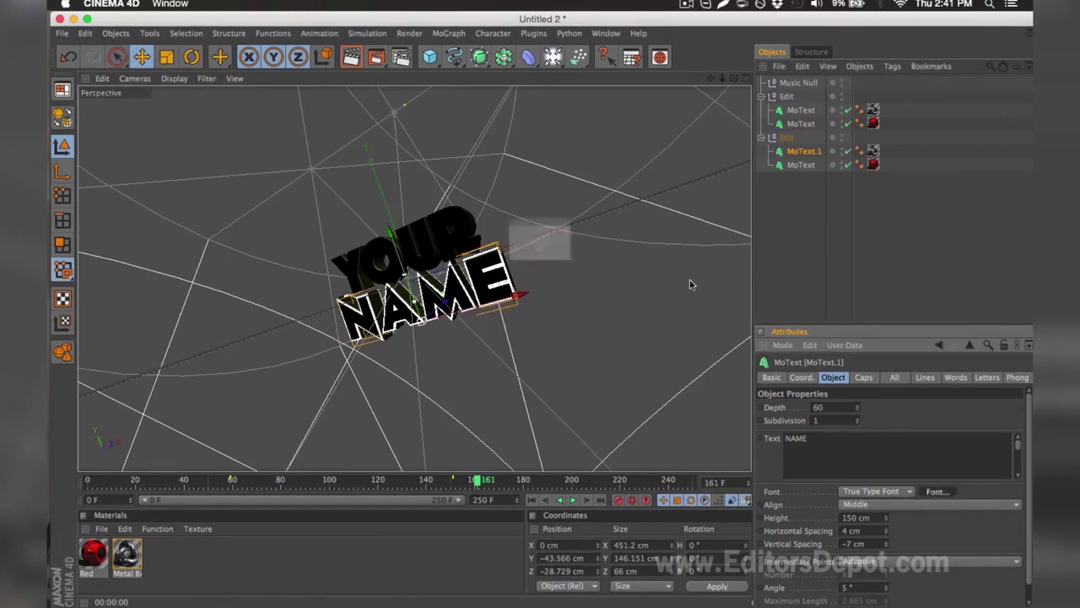
{"action": "left_click", "coordinate": [320, 89]}
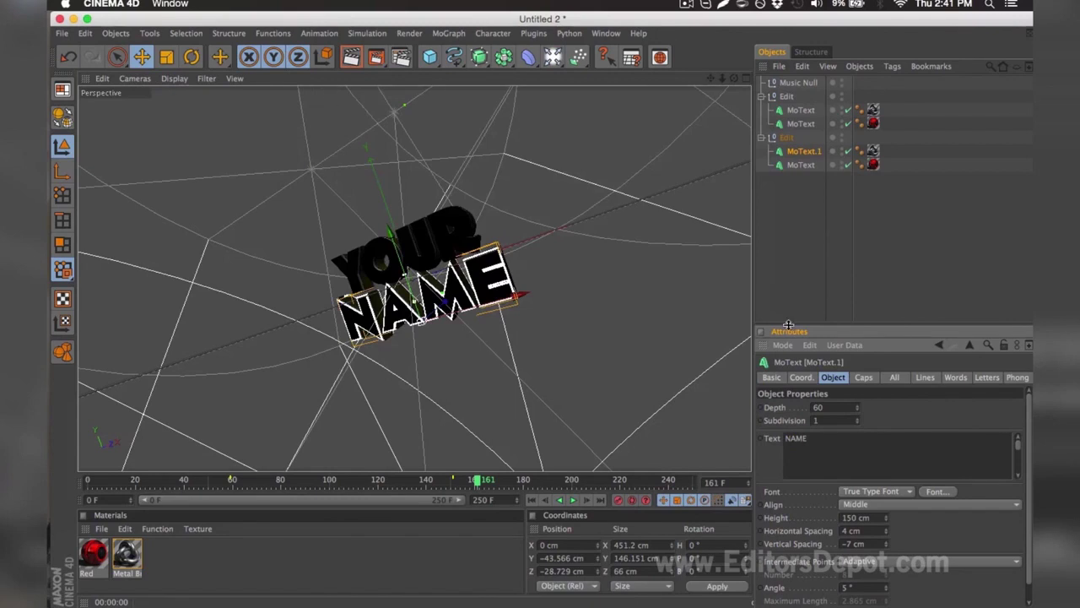
{"action": "left_click", "coordinate": [796, 276]}
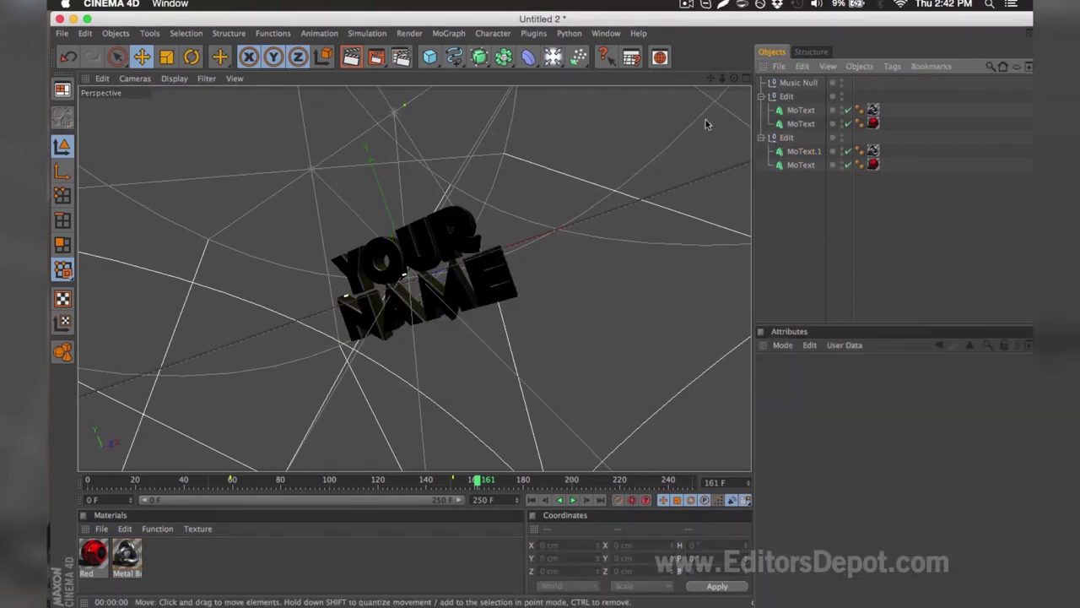
Replace YOUR with EDITORS in both MoText layers and render a preview
{"action": "left_click", "coordinate": [797, 113]}
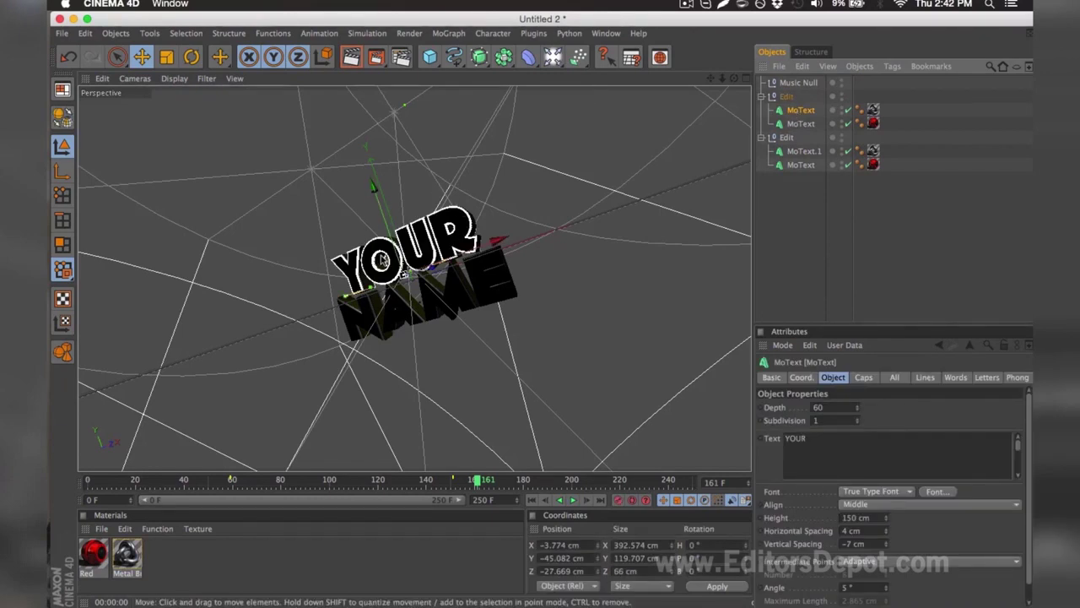
{"action": "left_click", "coordinate": [839, 444]}
{"action": "key", "text": "super+a"}
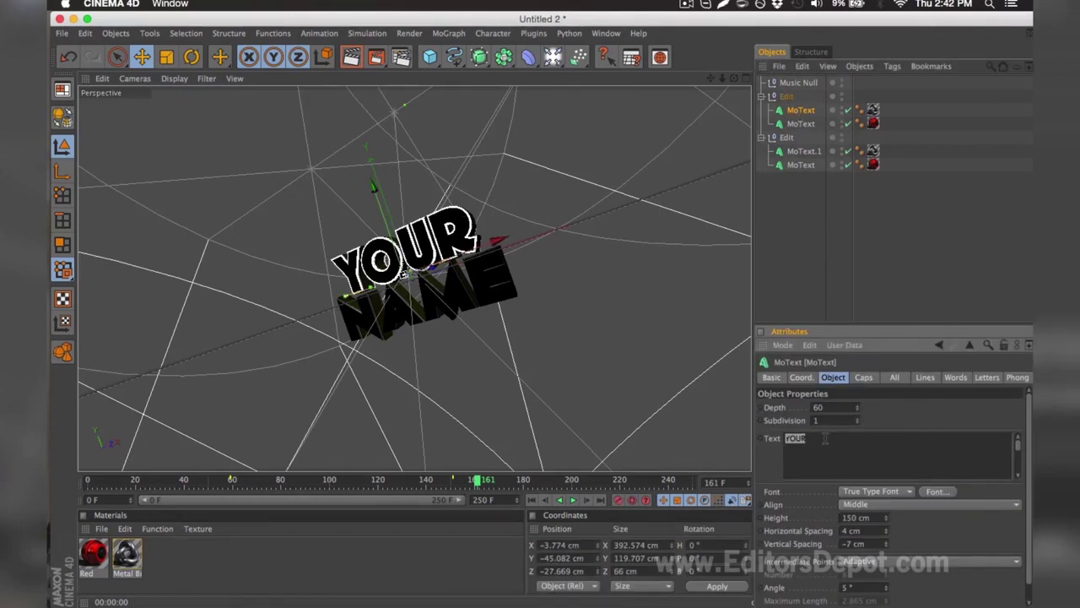
{"action": "type", "text": "EDITORS"}
{"action": "left_click", "coordinate": [798, 124]}
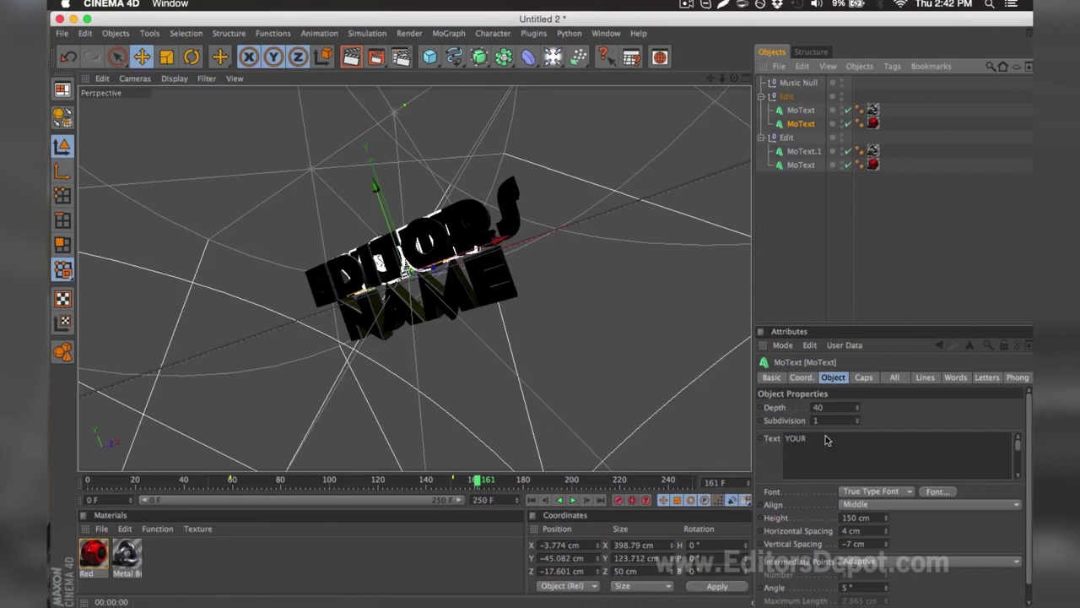
{"action": "mouse_move", "coordinate": [826, 438]}
{"action": "left_mouse_down"}
{"action": "mouse_move", "coordinate": [791, 438]}
{"action": "mouse_move", "coordinate": [745, 381]}
{"action": "left_mouse_up"}
{"action": "type", "text": "EDITORS"}
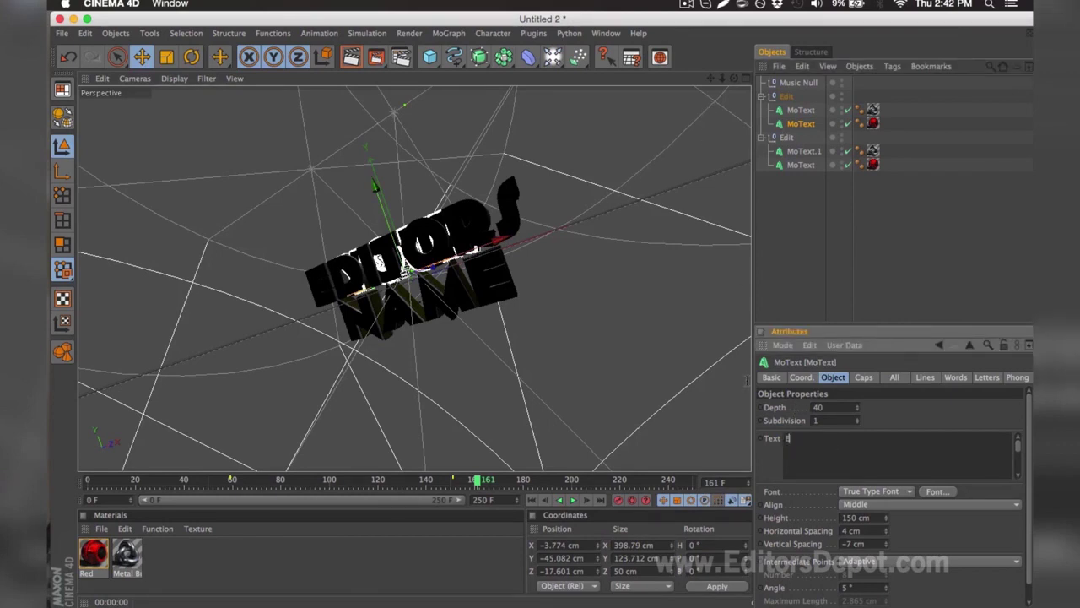
{"action": "left_click", "coordinate": [806, 244]}
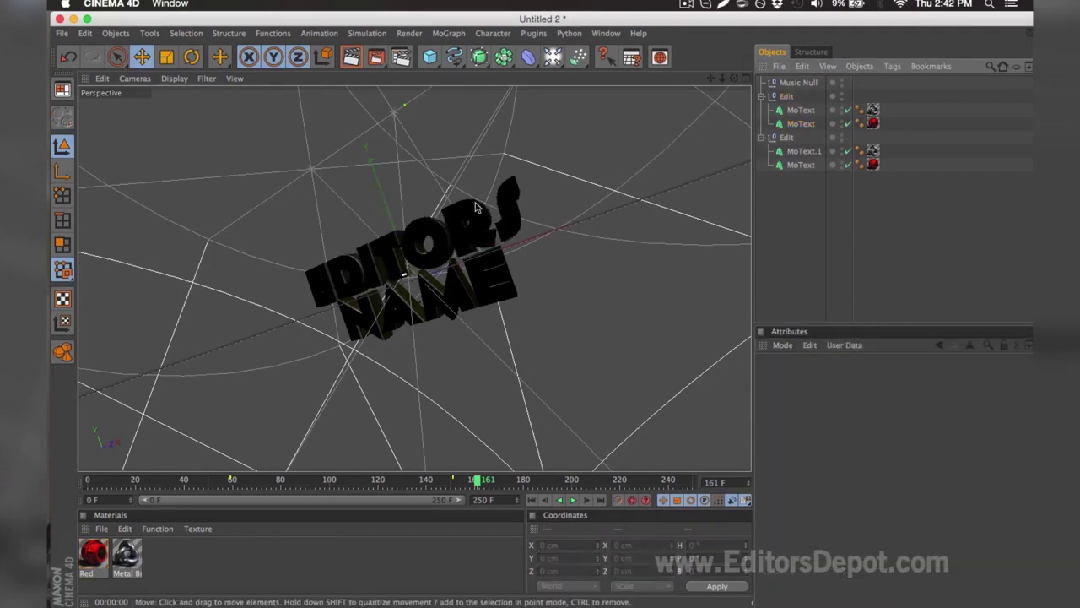
{"action": "left_click", "coordinate": [351, 57]}
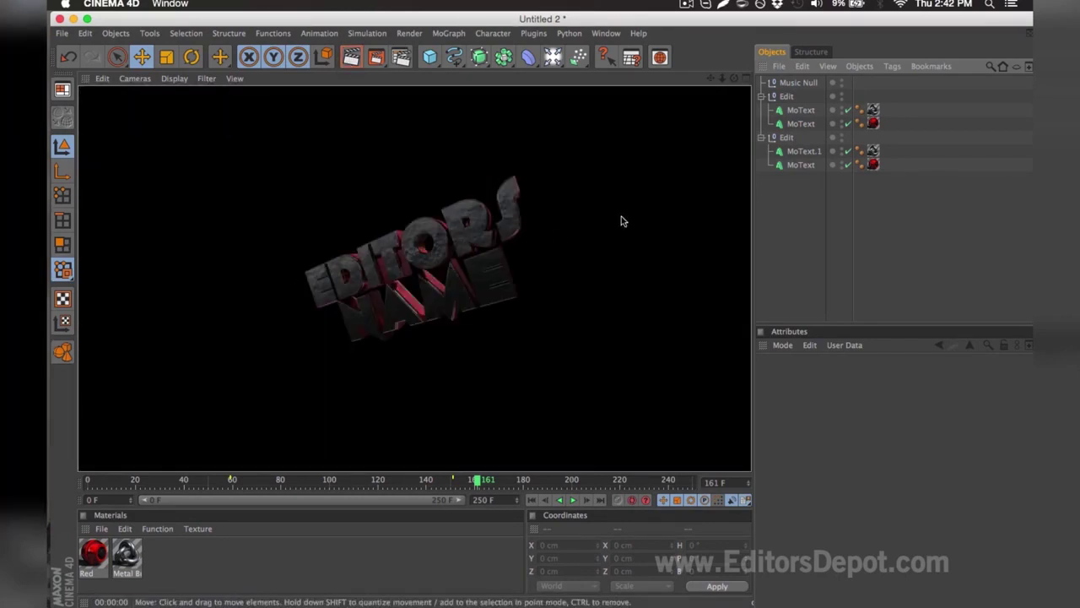
Change the shared NAME text to DEPOT and test-render the EDITORS DEPOT title
{"action": "left_click", "coordinate": [805, 151]}
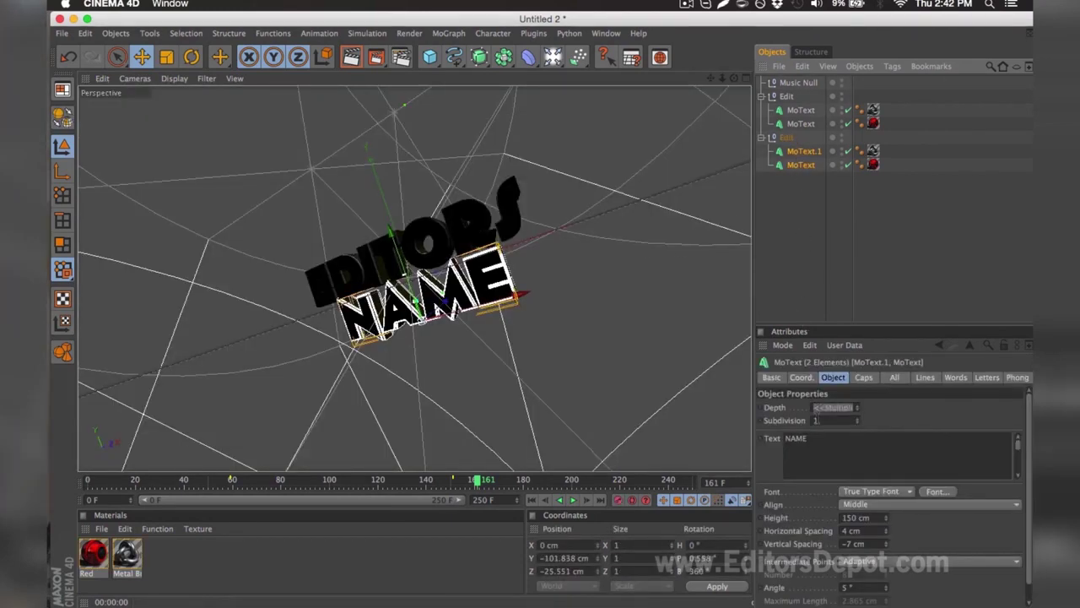
{"action": "left_click", "coordinate": [827, 447]}
{"action": "key", "text": "super+a"}
{"action": "type", "text": "DE"}
{"action": "left_click", "coordinate": [770, 230]}
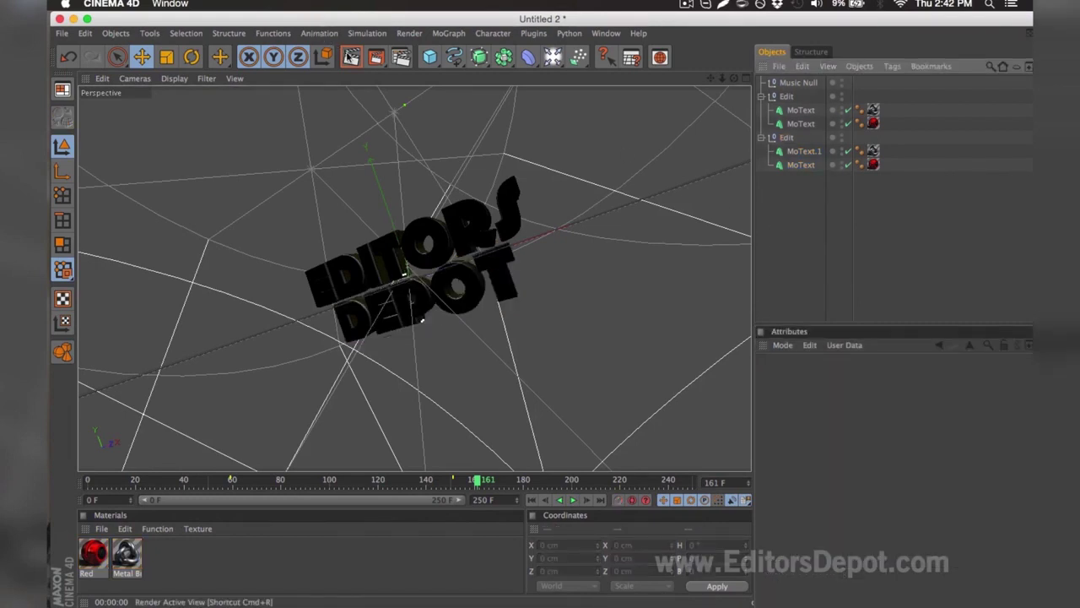
{"action": "left_click", "coordinate": [351, 56]}
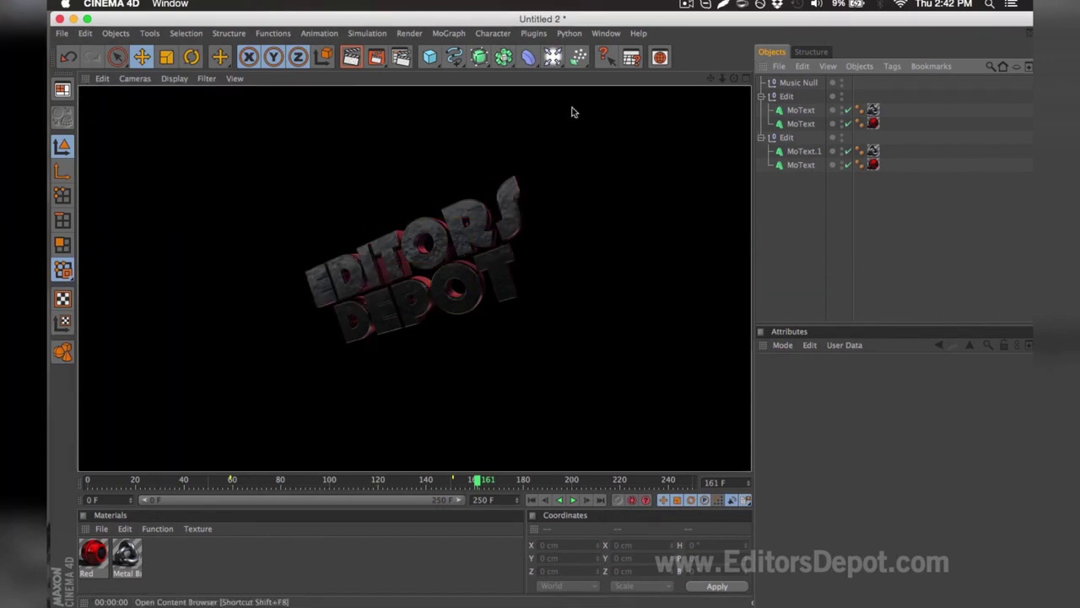
{"action": "left_click", "coordinate": [510, 165]}
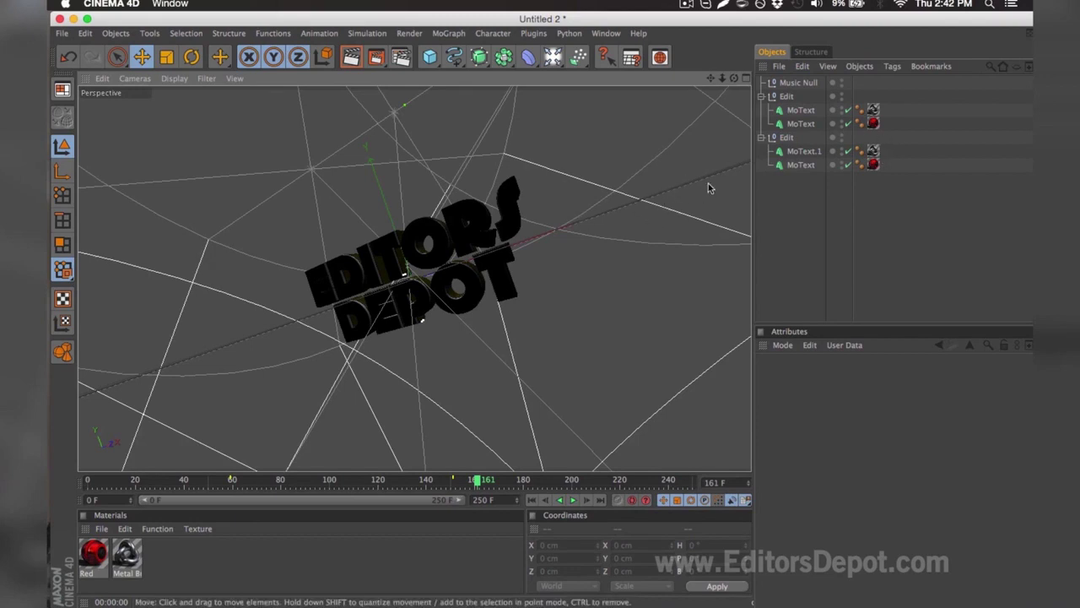
Set the Red material's colour to magenta (R 217, G 46, B 210)
{"action": "double_click", "coordinate": [95, 557]}
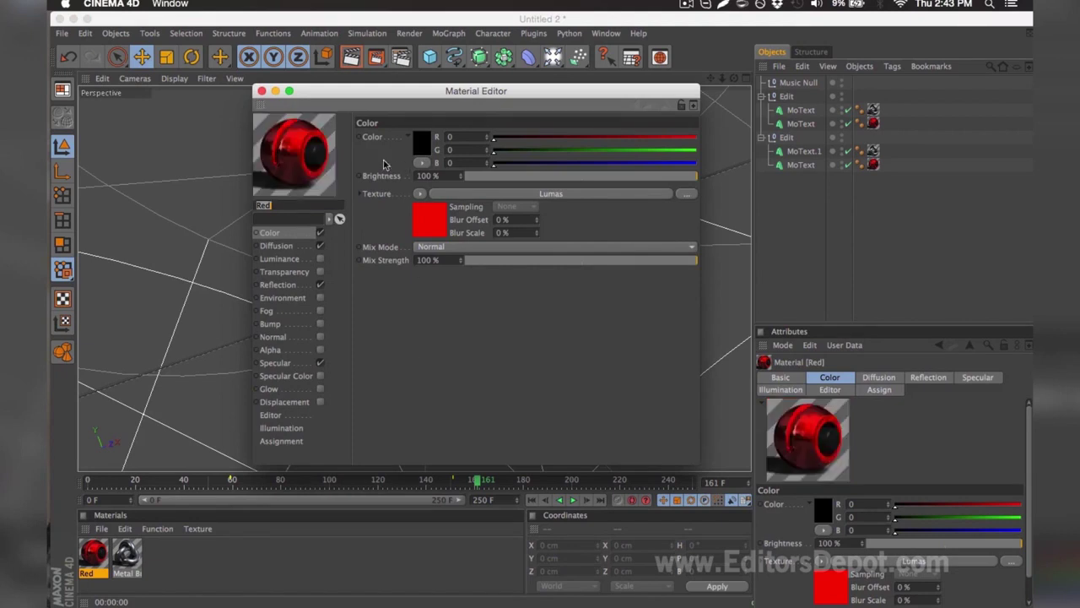
{"action": "mouse_move", "coordinate": [588, 136]}
{"action": "left_mouse_down"}
{"action": "mouse_move", "coordinate": [692, 140]}
{"action": "mouse_move", "coordinate": [574, 137]}
{"action": "mouse_move", "coordinate": [664, 137]}
{"action": "mouse_move", "coordinate": [688, 152]}
{"action": "mouse_move", "coordinate": [529, 152]}
{"action": "mouse_move", "coordinate": [554, 163]}
{"action": "mouse_move", "coordinate": [660, 163]}
{"action": "left_mouse_up"}
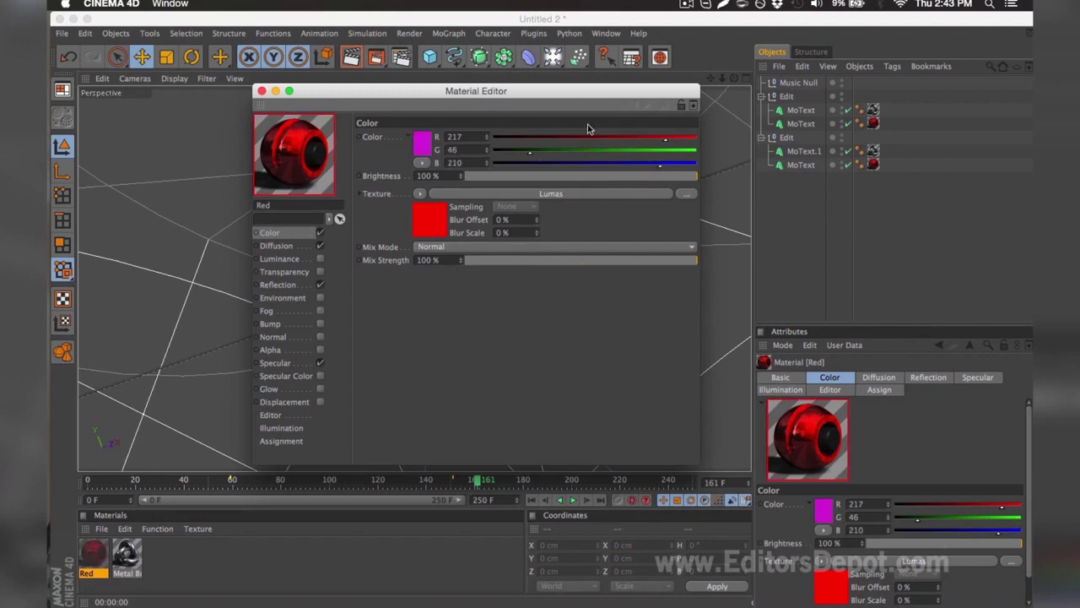
{"action": "left_click", "coordinate": [260, 90]}
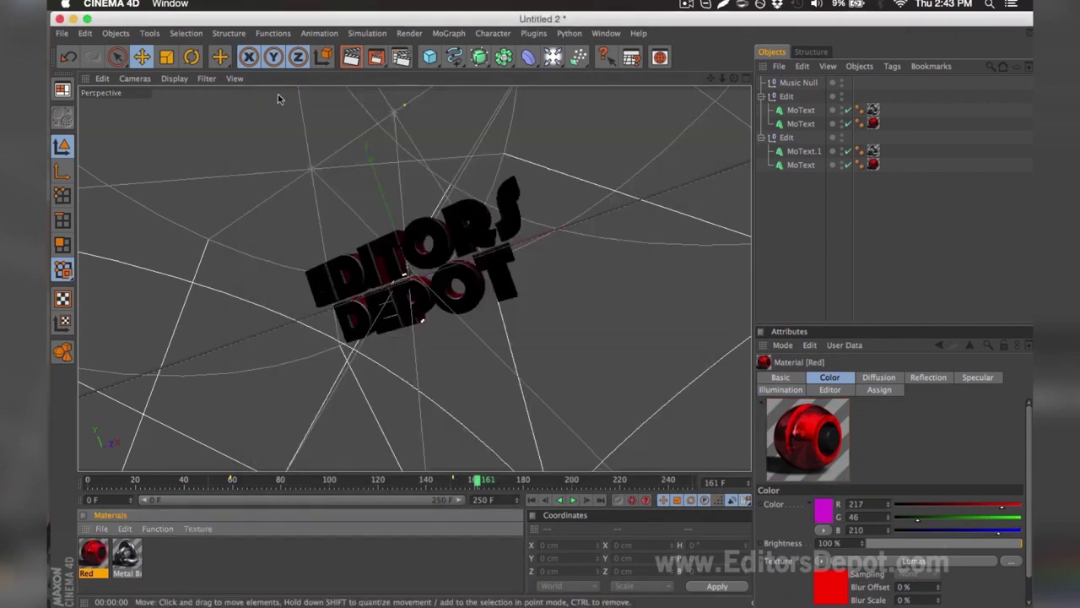
{"action": "left_click", "coordinate": [401, 65]}
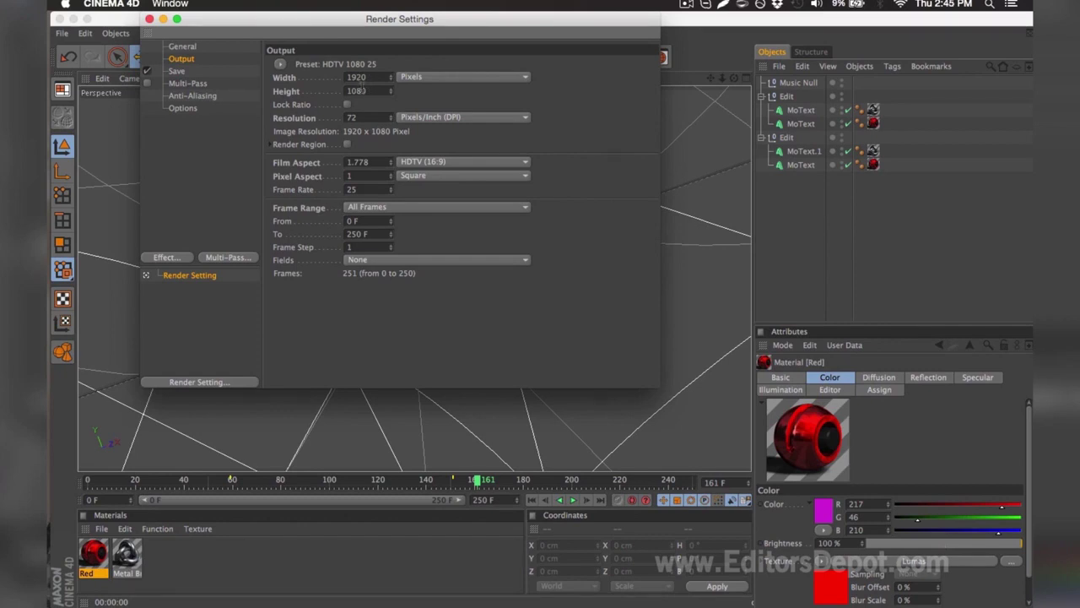
Render all frames as PNG files named 'render' into Desktop/TEMPLATE RENDER
{"action": "left_click", "coordinate": [362, 207]}
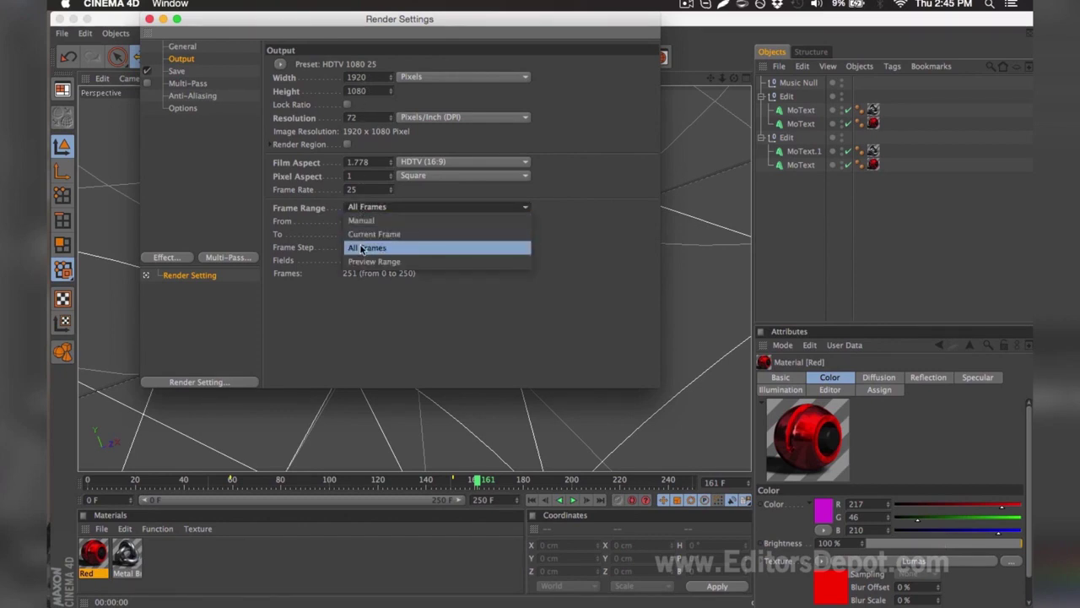
{"action": "left_click", "coordinate": [361, 247]}
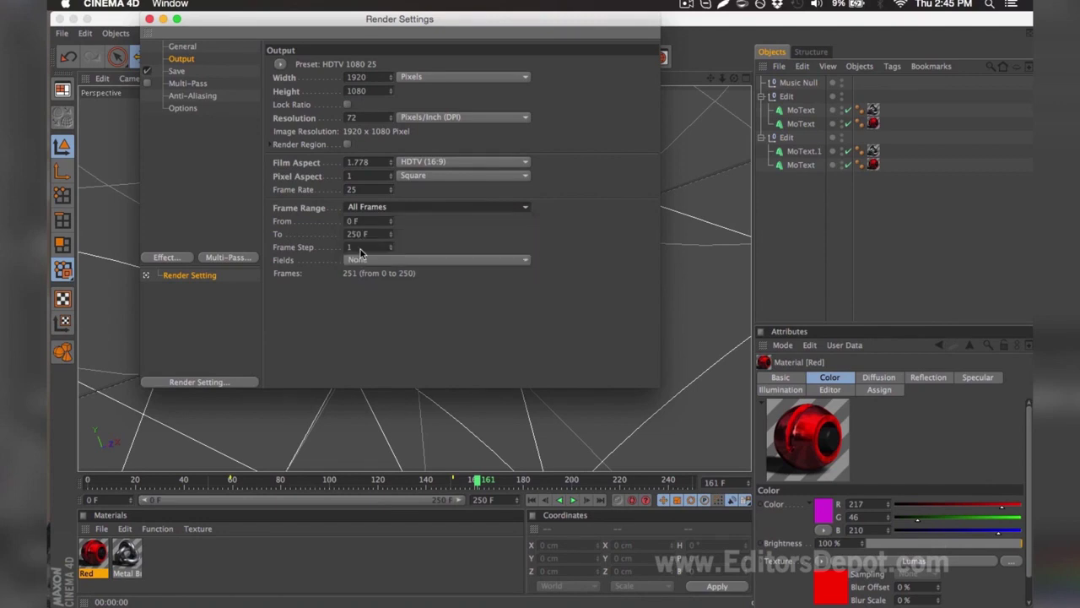
{"action": "left_click", "coordinate": [214, 71]}
{"action": "left_click", "coordinate": [373, 105]}
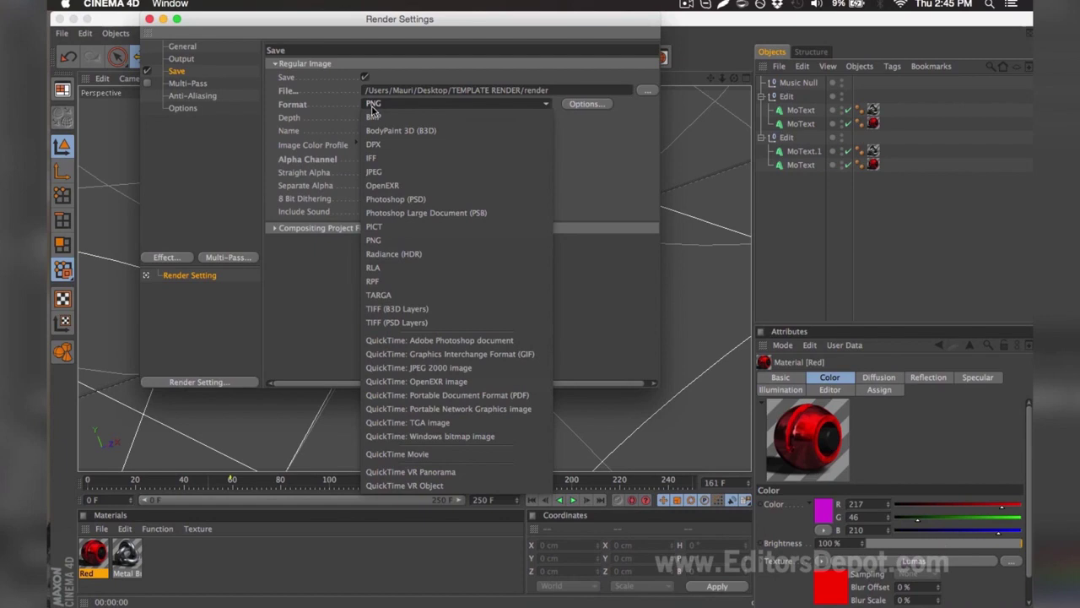
{"action": "left_click", "coordinate": [373, 105]}
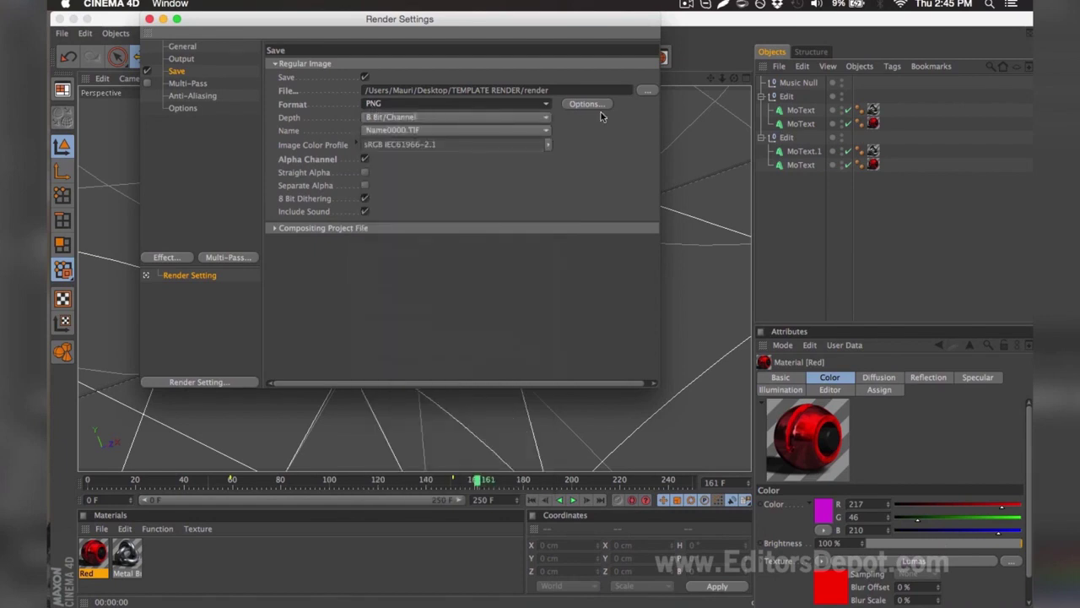
{"action": "left_click", "coordinate": [646, 93]}
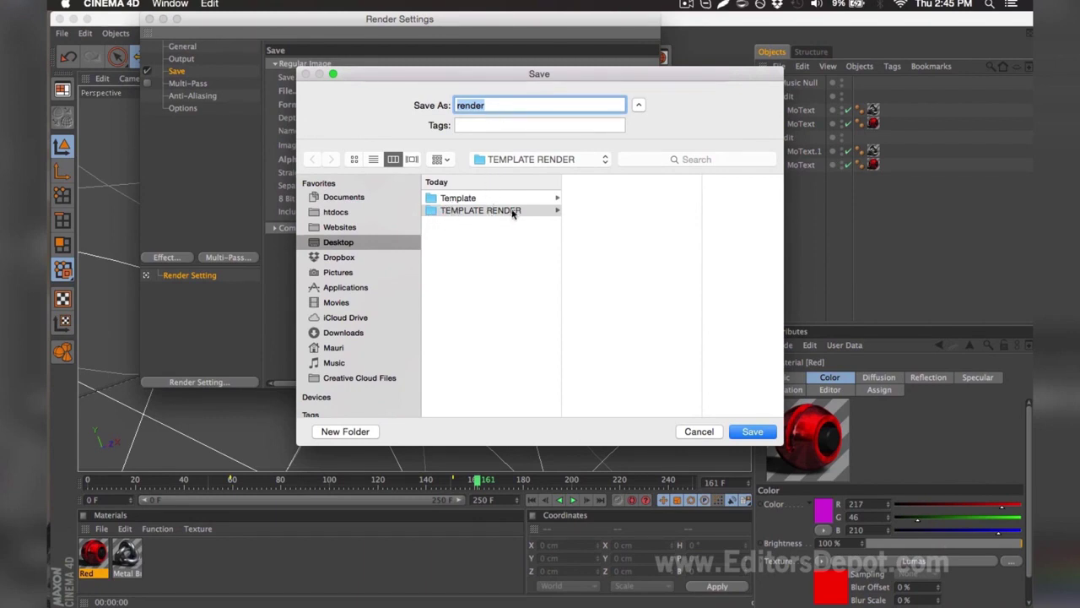
{"action": "double_click", "coordinate": [484, 103]}
{"action": "double_click", "coordinate": [456, 104]}
{"action": "key", "text": "Return"}
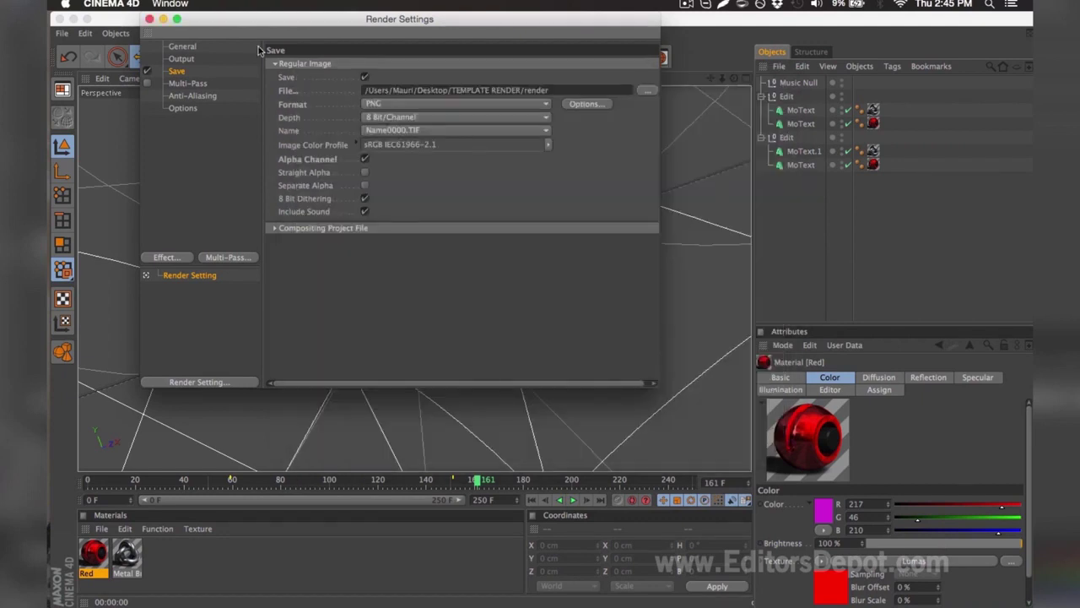
{"action": "left_click", "coordinate": [149, 19]}
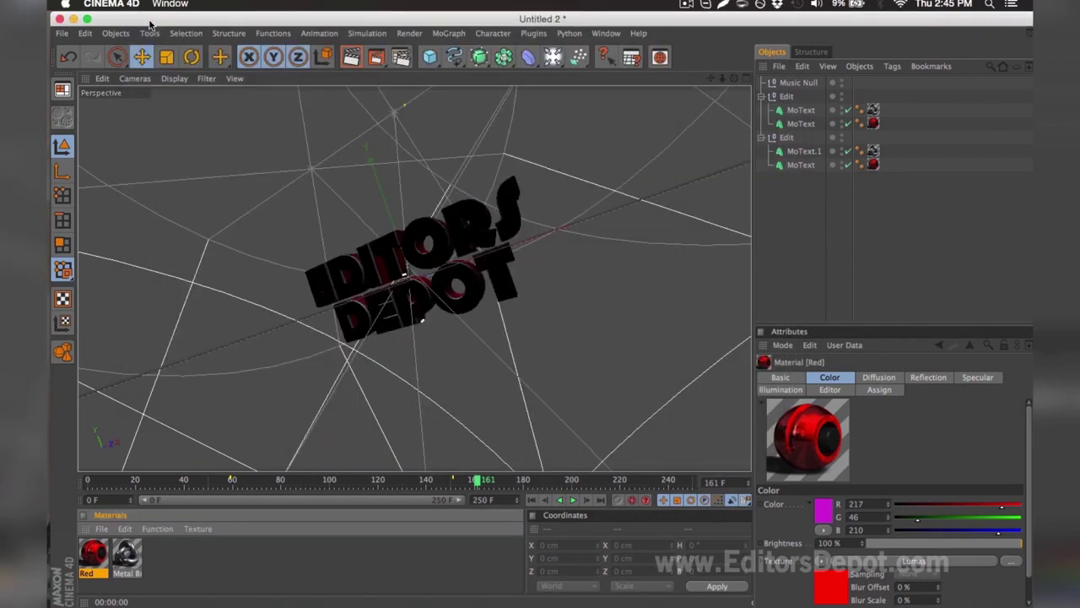
Start the Picture Viewer render and open Template V8.0.aep, accepting the version conversion
{"action": "left_click", "coordinate": [378, 64]}
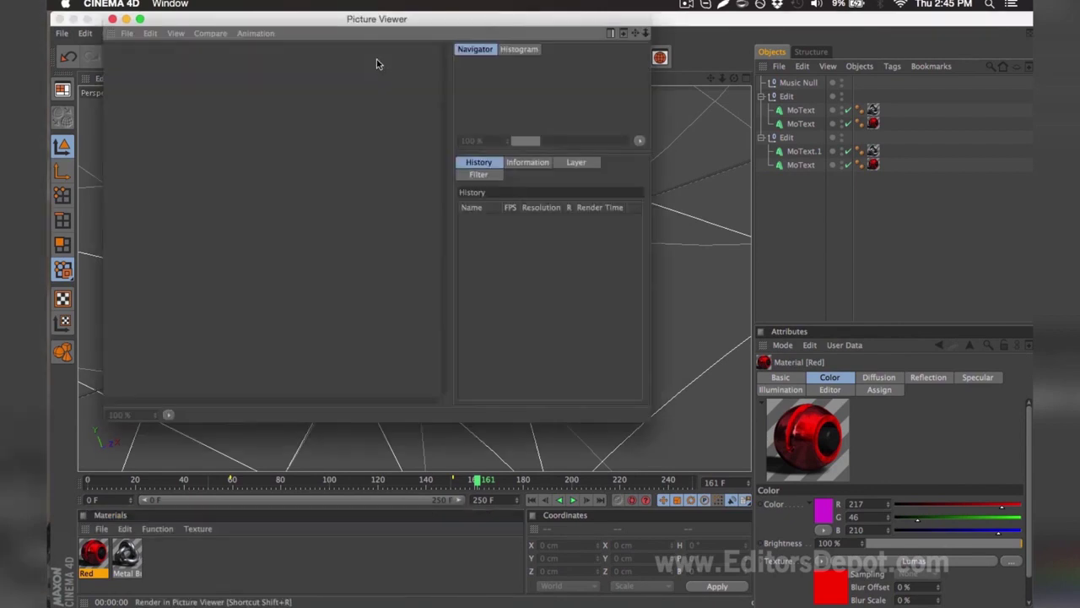
{"action": "key", "text": "super+Tab"}
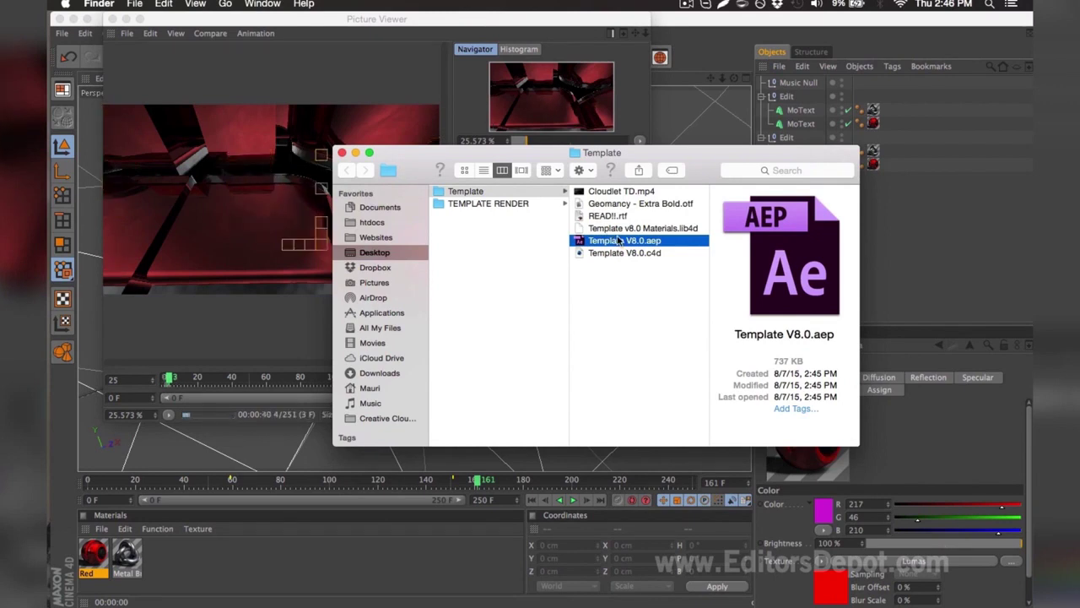
{"action": "double_click", "coordinate": [618, 241]}
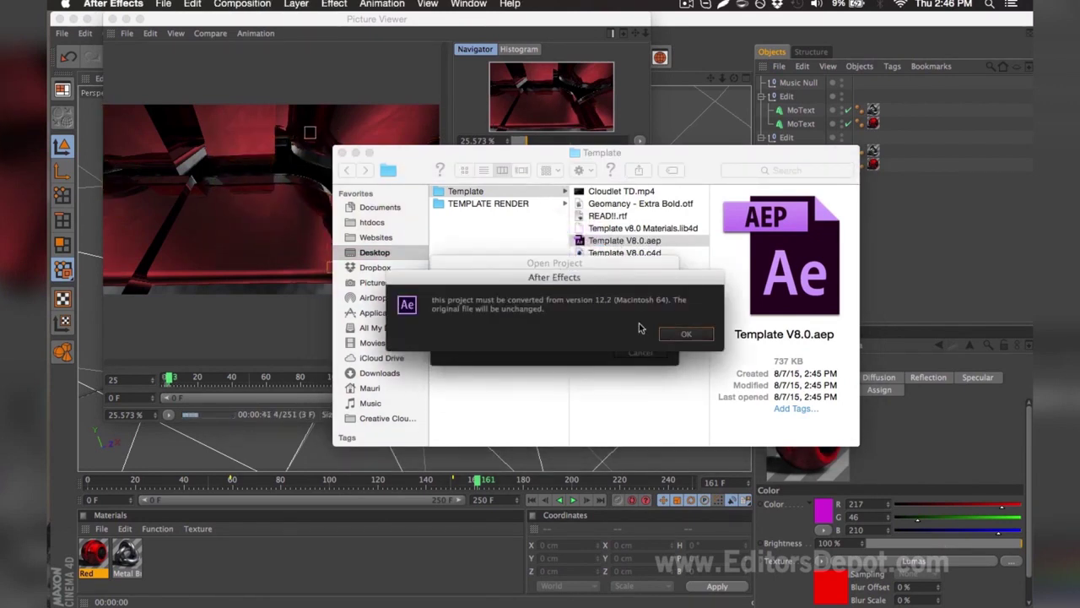
{"action": "left_click", "coordinate": [679, 332]}
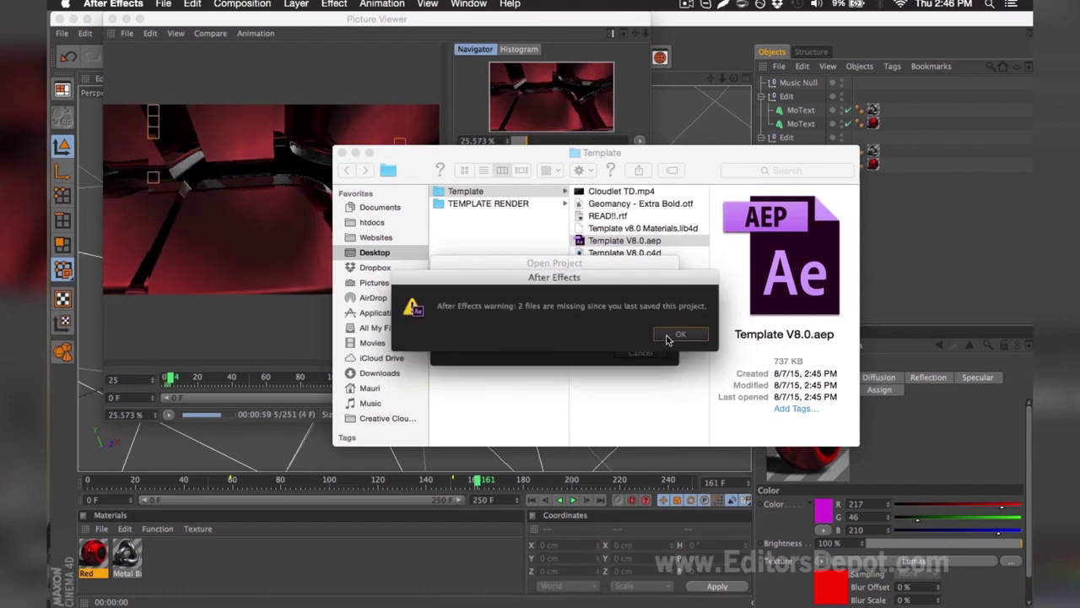
Dismiss the missing-files warning, open Template V8.0.aec, and select the Dudeman mp3 item
{"action": "left_click", "coordinate": [667, 336]}
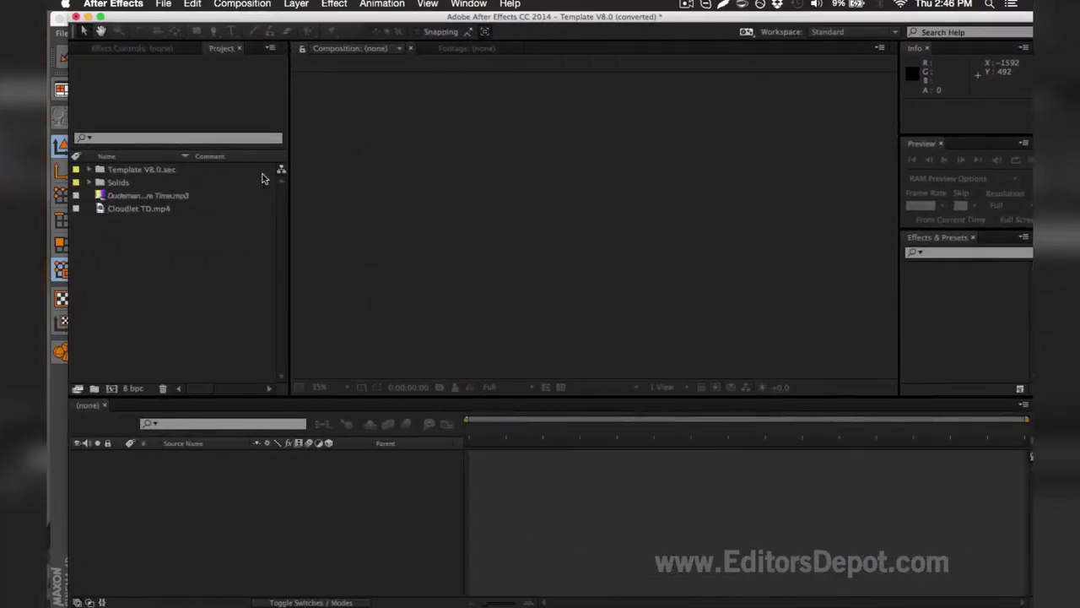
{"action": "double_click", "coordinate": [139, 169]}
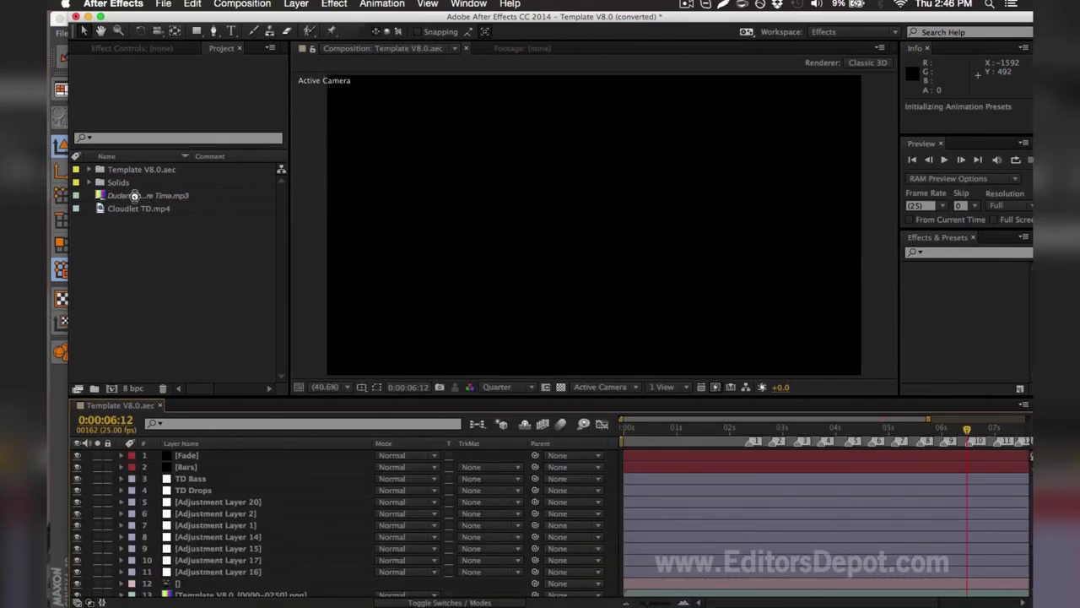
{"action": "left_click", "coordinate": [120, 197]}
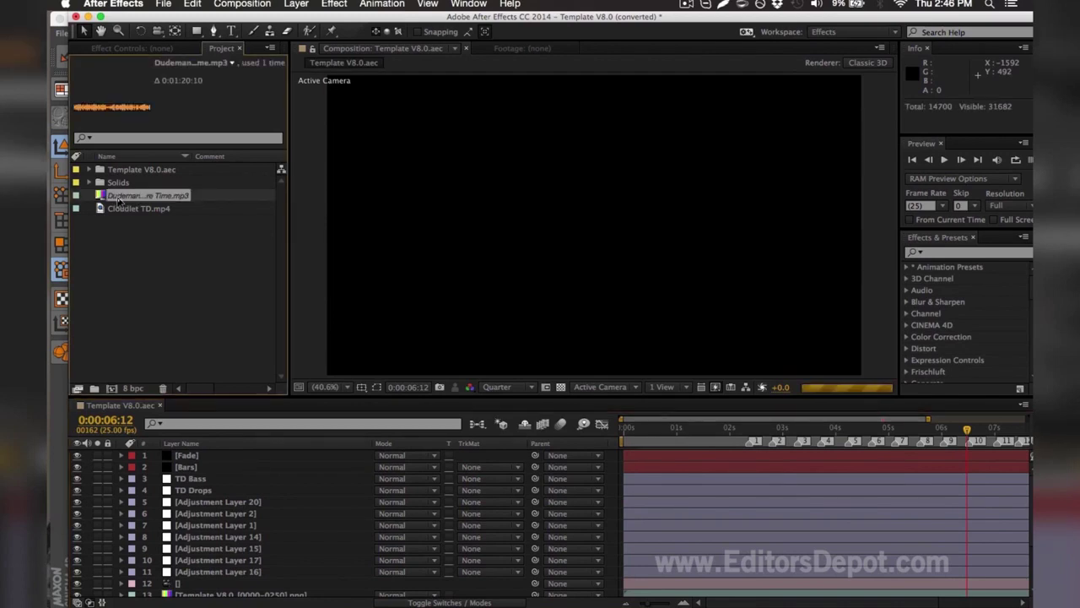
Browse Desktop/Template for a Dudeman mp3 replacement, then cancel without changing it
{"action": "key", "text": "ctrl+h"}
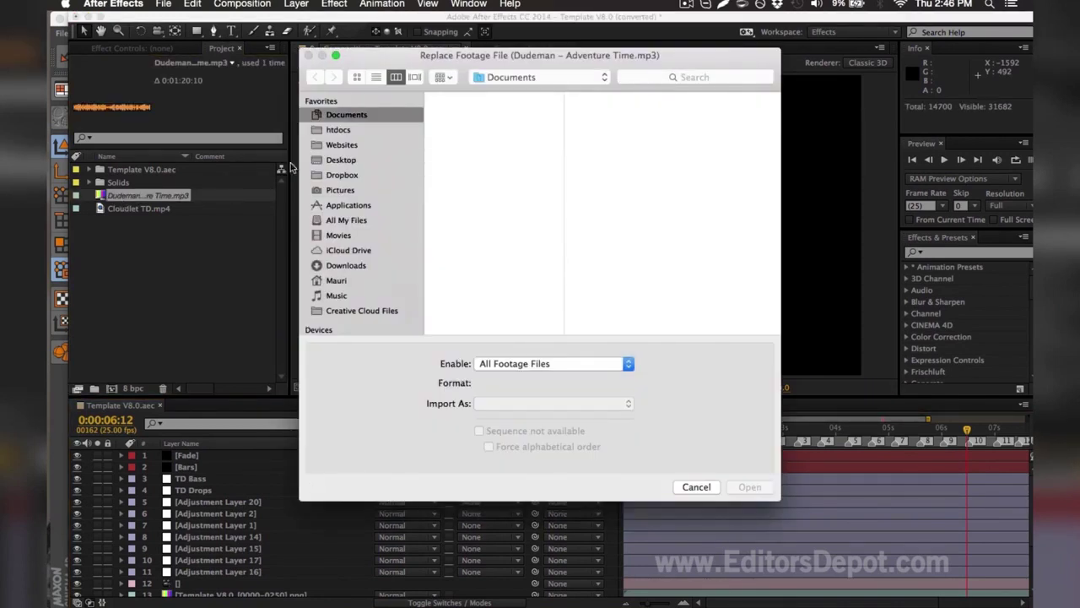
{"action": "left_click", "coordinate": [311, 161]}
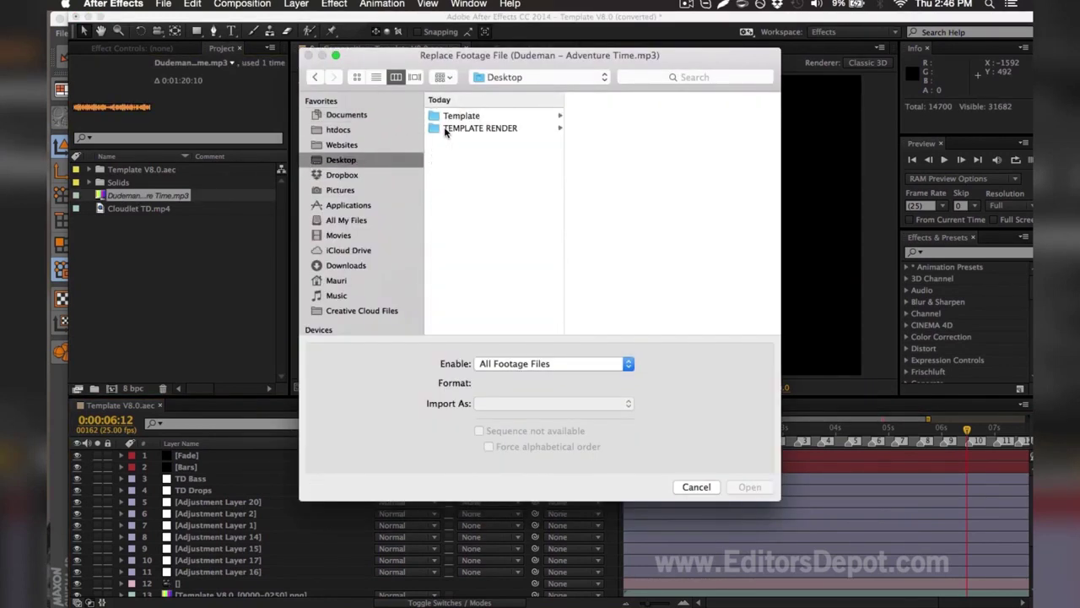
{"action": "left_click", "coordinate": [440, 119]}
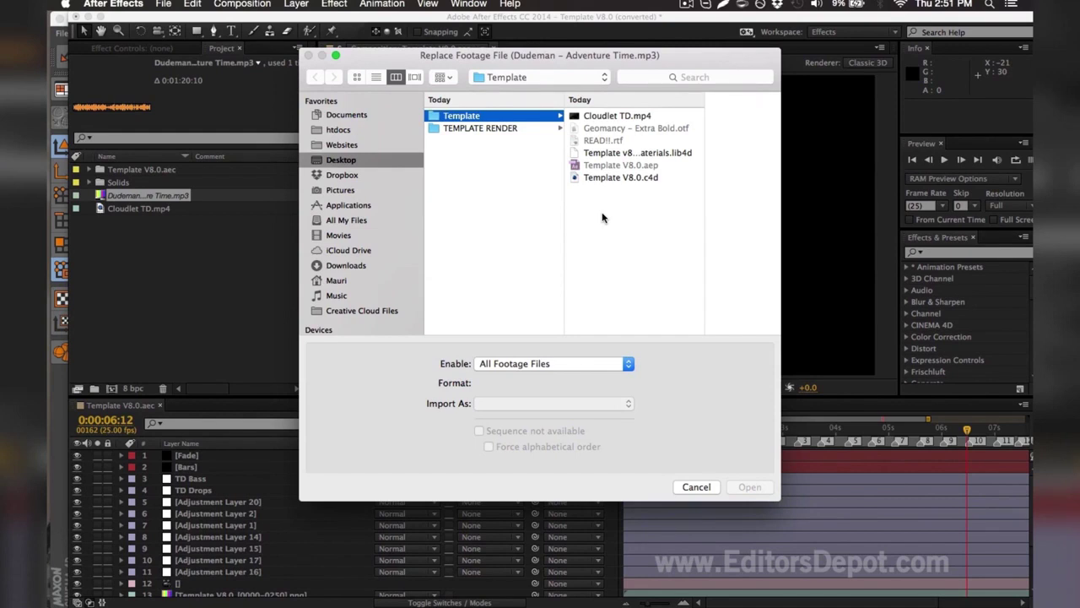
{"action": "key", "text": "Escape"}
Attempt renaming the Dudeman – Adventure Time.mp3 item from its context menu, then reselect it
{"action": "right_click", "coordinate": [191, 199]}
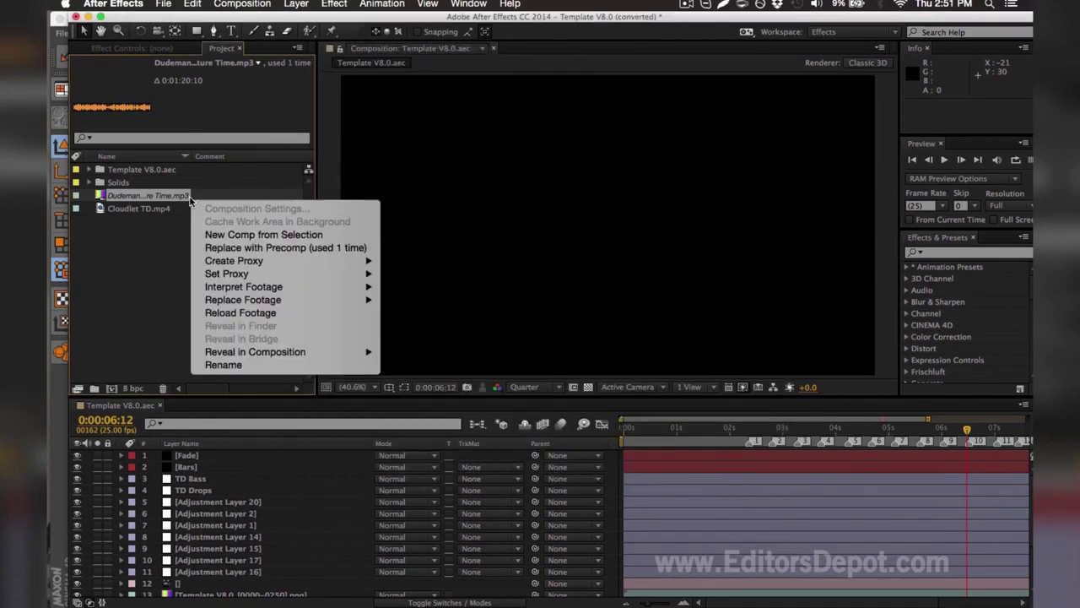
{"action": "left_click", "coordinate": [231, 369]}
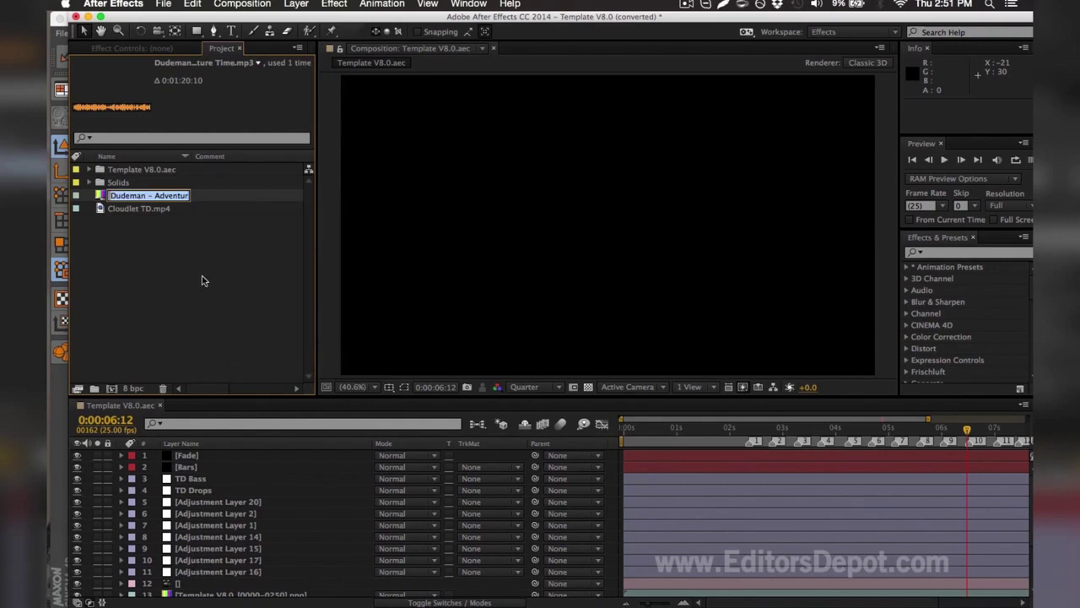
{"action": "left_click", "coordinate": [110, 194]}
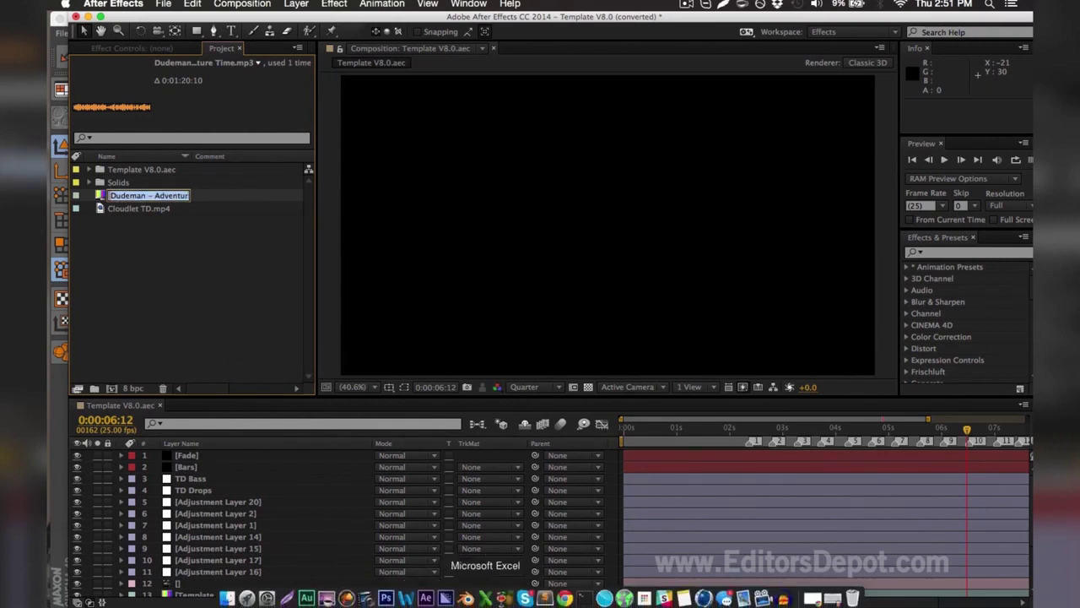
{"action": "left_click", "coordinate": [215, 203]}
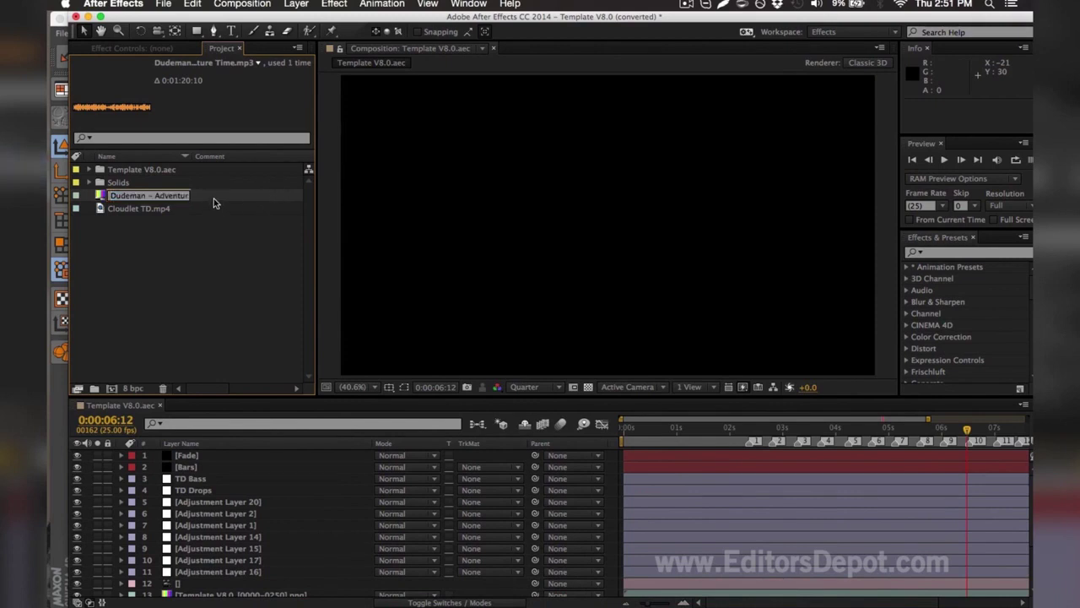
{"action": "left_click", "coordinate": [217, 250]}
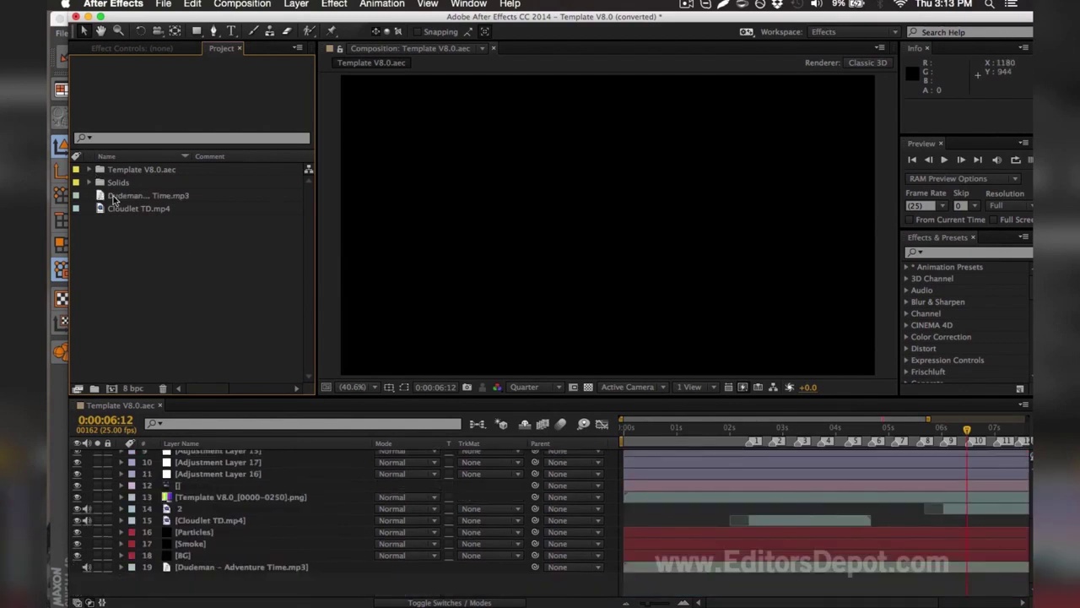
{"action": "left_click", "coordinate": [118, 198]}
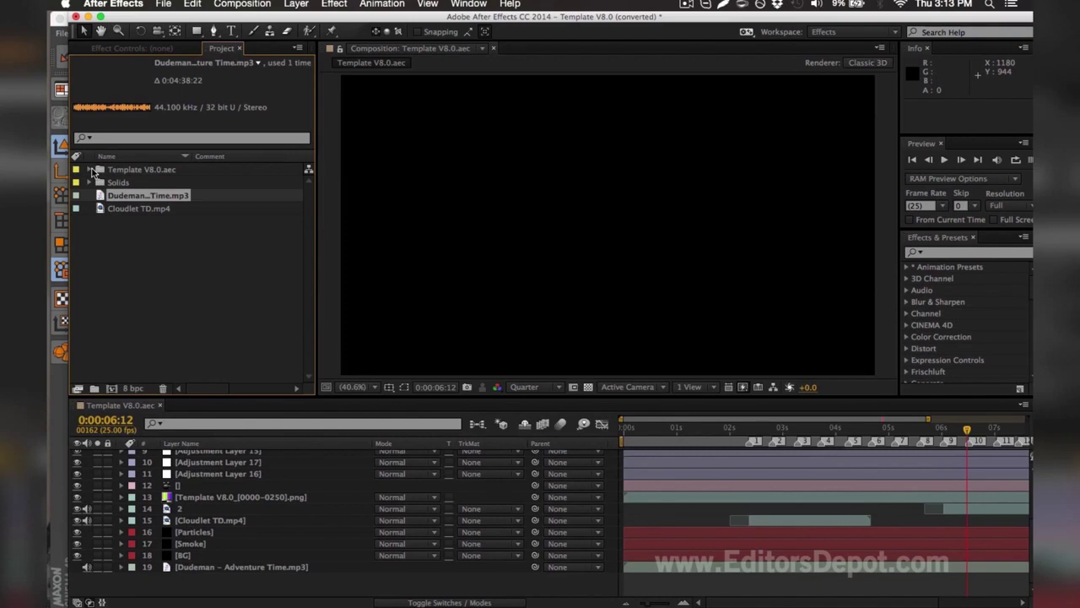
Swap the Template V8.0 png footage for the render0000–render0250 PNG sequence in TEMPLATE RENDER
{"action": "left_click", "coordinate": [91, 169]}
{"action": "left_click", "coordinate": [127, 197]}
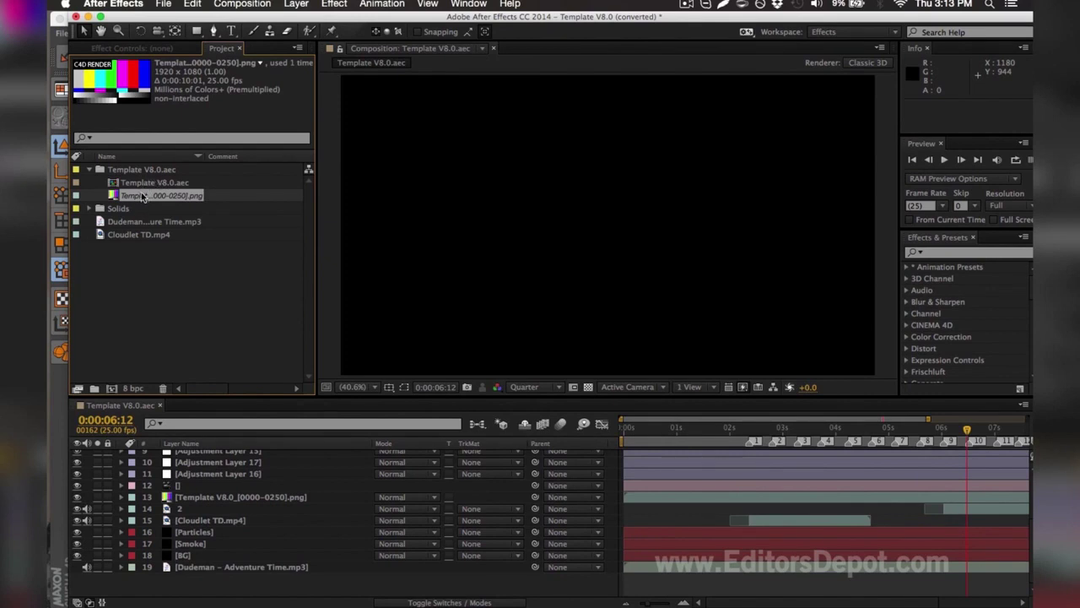
{"action": "key", "text": "super+h"}
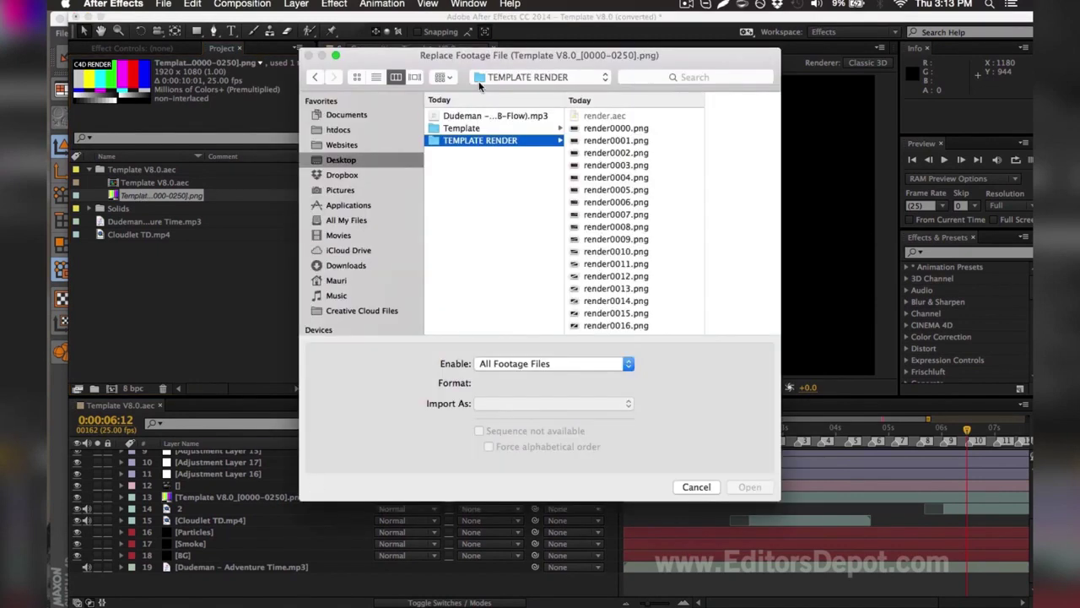
{"action": "left_click", "coordinate": [612, 128]}
{"action": "scroll", "coordinate": [620, 135], "scroll_direction": "down", "scroll_amount": 3}
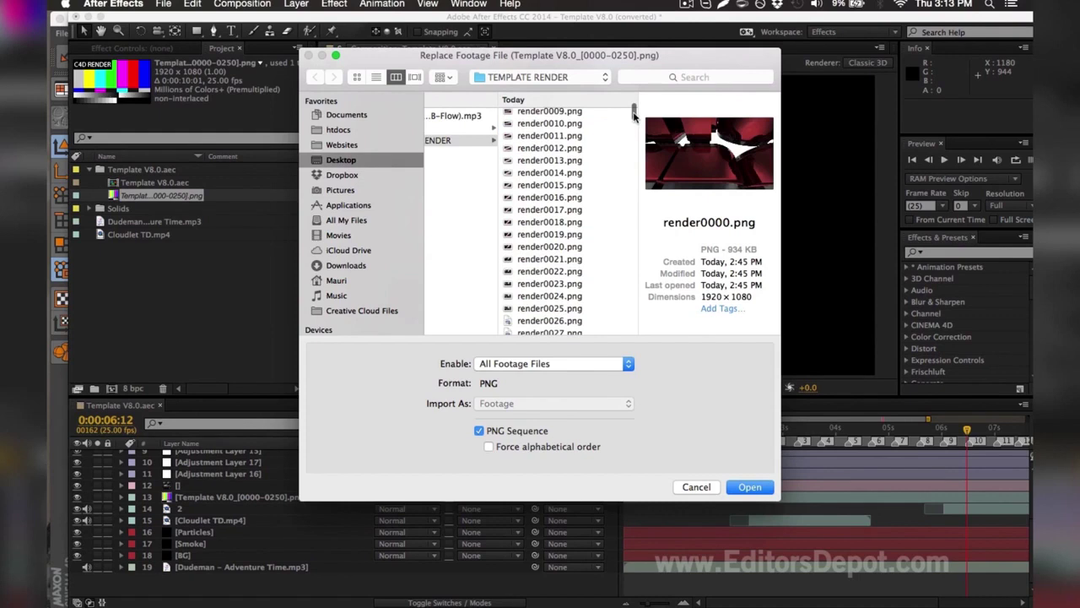
{"action": "left_click_drag", "start_coordinate": [633, 116], "coordinate": [633, 372]}
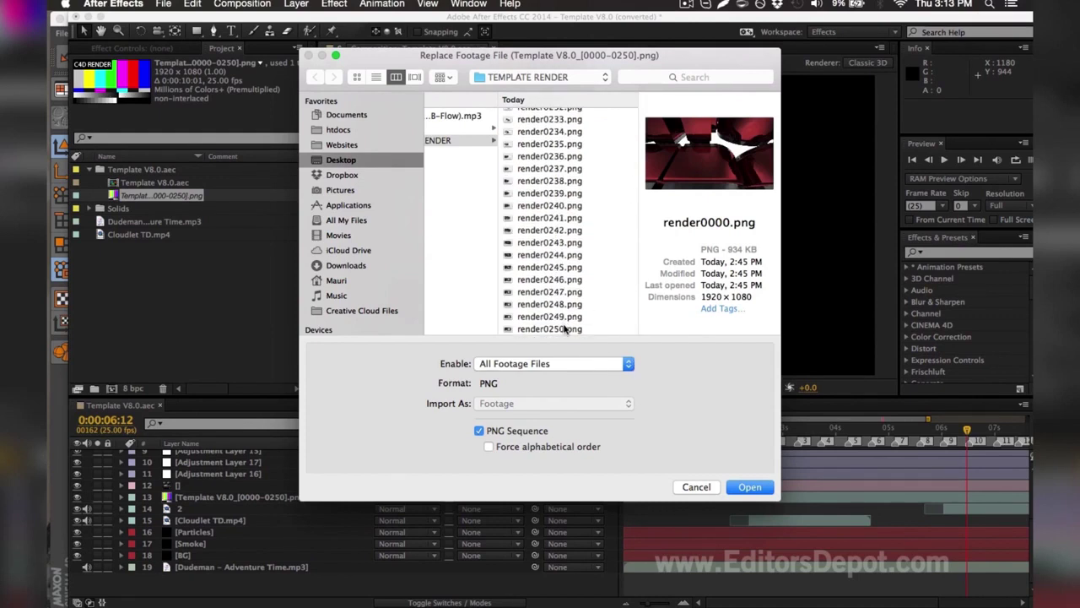
{"action": "left_click", "coordinate": [566, 329], "text": "shift"}
{"action": "left_click", "coordinate": [515, 430]}
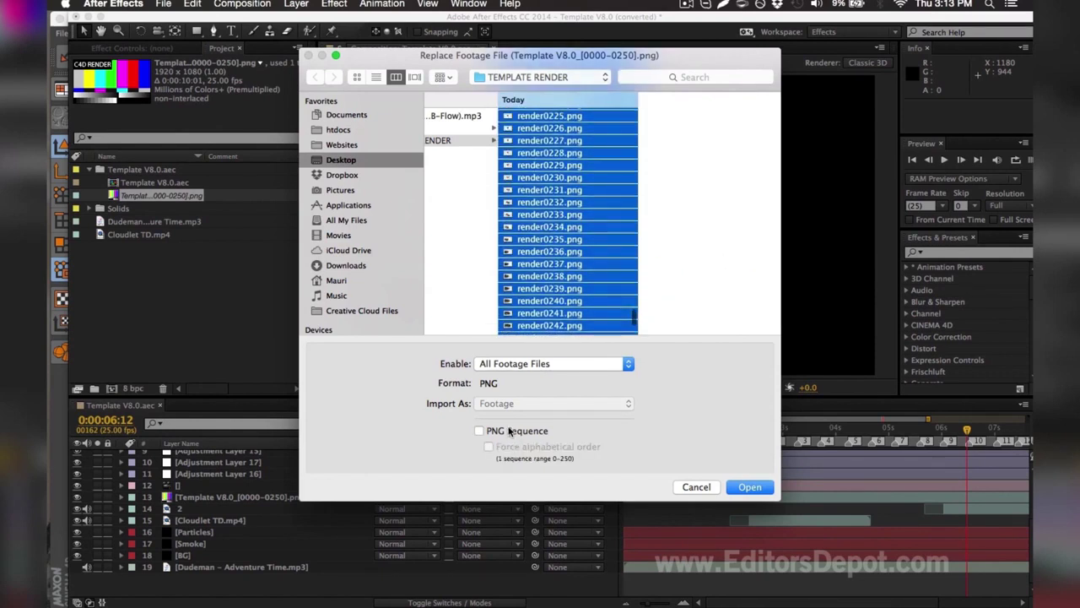
{"action": "left_click", "coordinate": [479, 431]}
{"action": "left_click", "coordinate": [757, 490]}
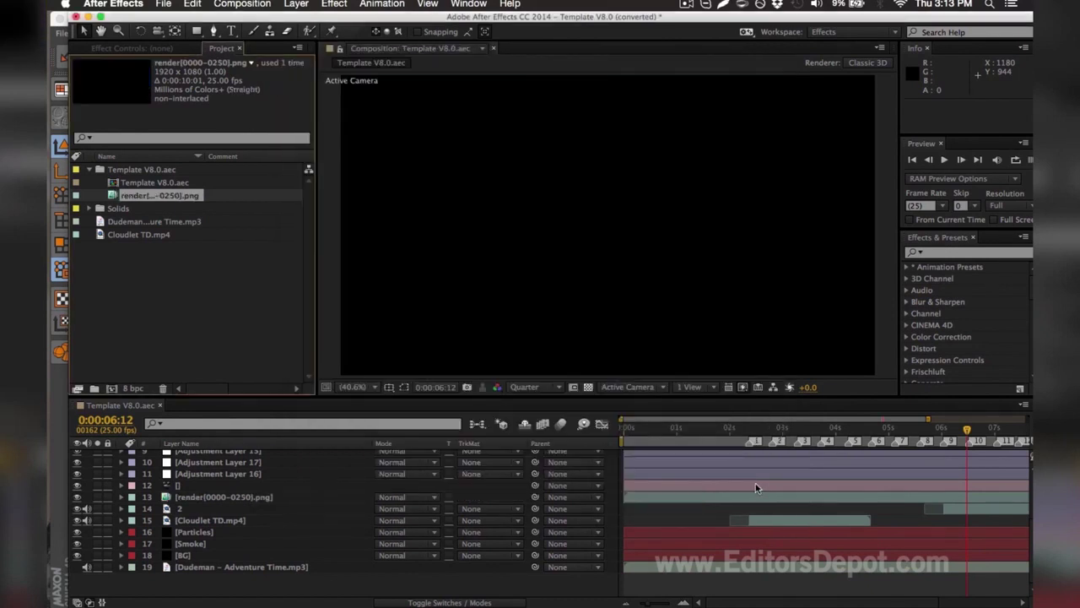
Set the current time to 0:00:02:04, where the preview is black, and select Adjustment Layer 16
{"action": "scroll", "coordinate": [707, 521], "scroll_direction": "up", "scroll_amount": 2}
{"action": "scroll", "coordinate": [692, 470], "scroll_direction": "up", "scroll_amount": 3}
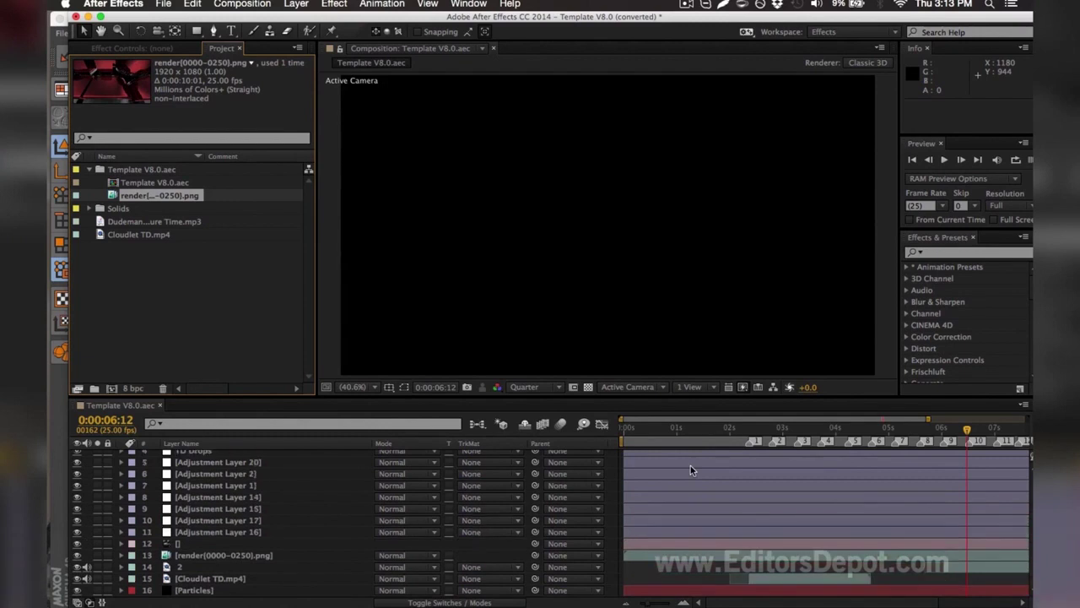
{"action": "scroll", "coordinate": [683, 456], "scroll_direction": "up", "scroll_amount": 3}
{"action": "left_click", "coordinate": [684, 430]}
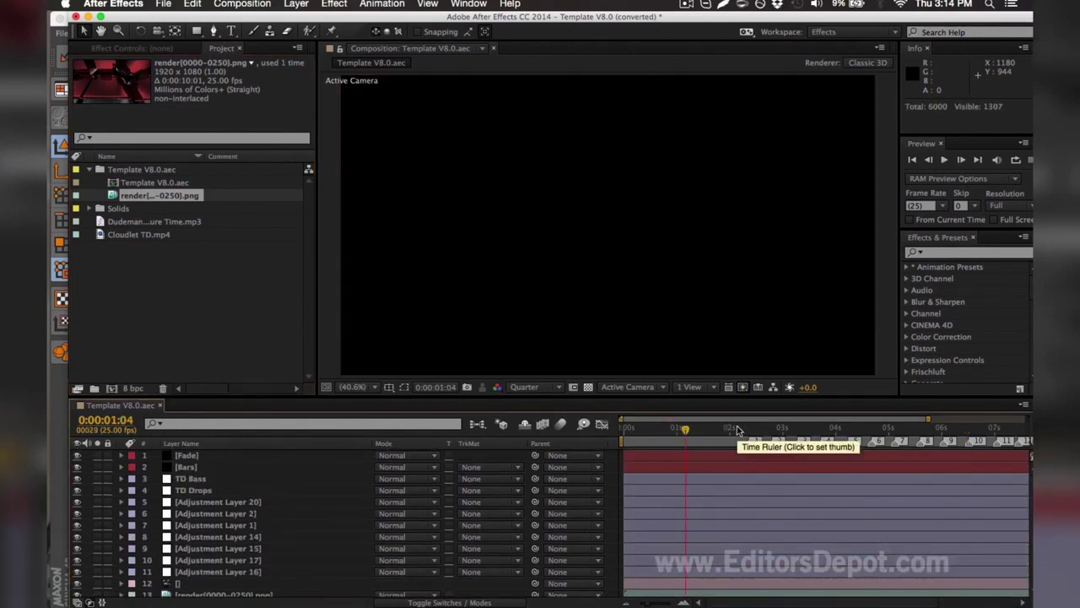
{"action": "left_click", "coordinate": [737, 429]}
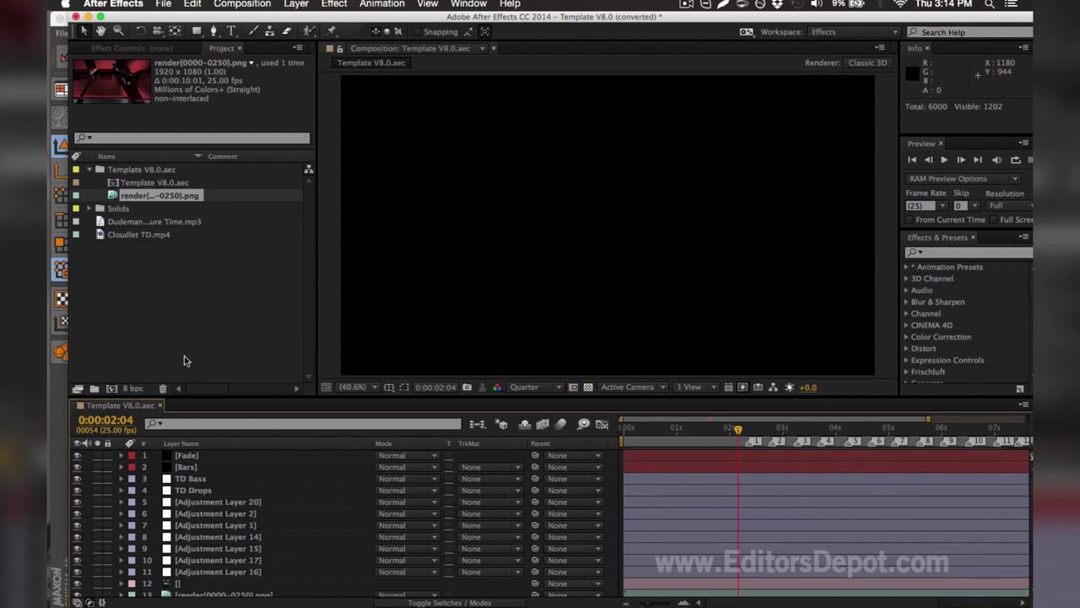
{"action": "left_click", "coordinate": [185, 480]}
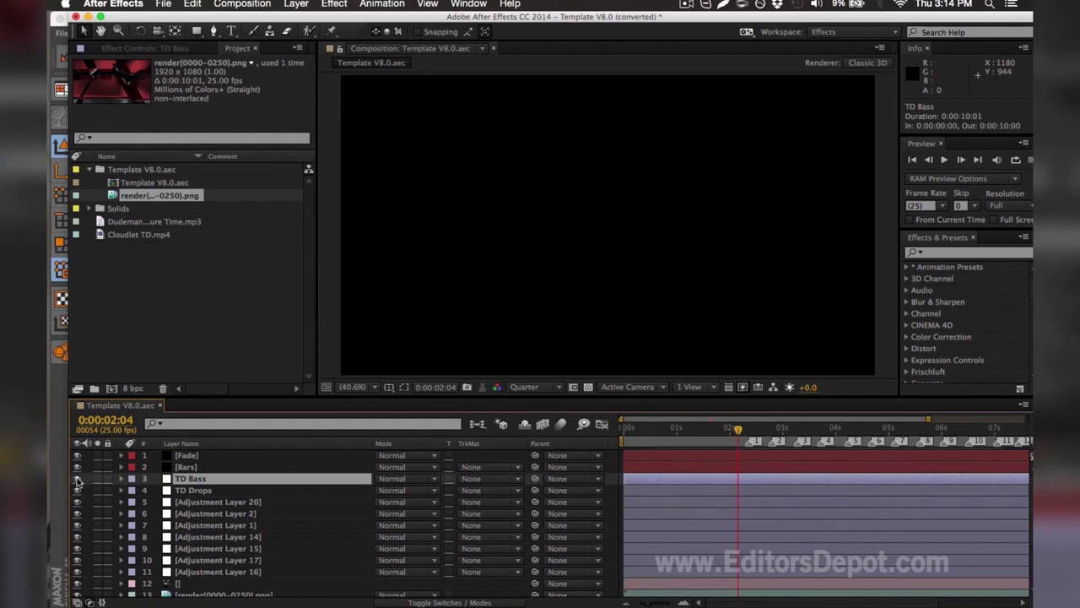
{"action": "left_click", "coordinate": [200, 573]}
Hide the seven adjustment layers, then switch them back on so the EDITORS DEPOT render shows through
{"action": "left_click", "coordinate": [194, 503], "text": "shift"}
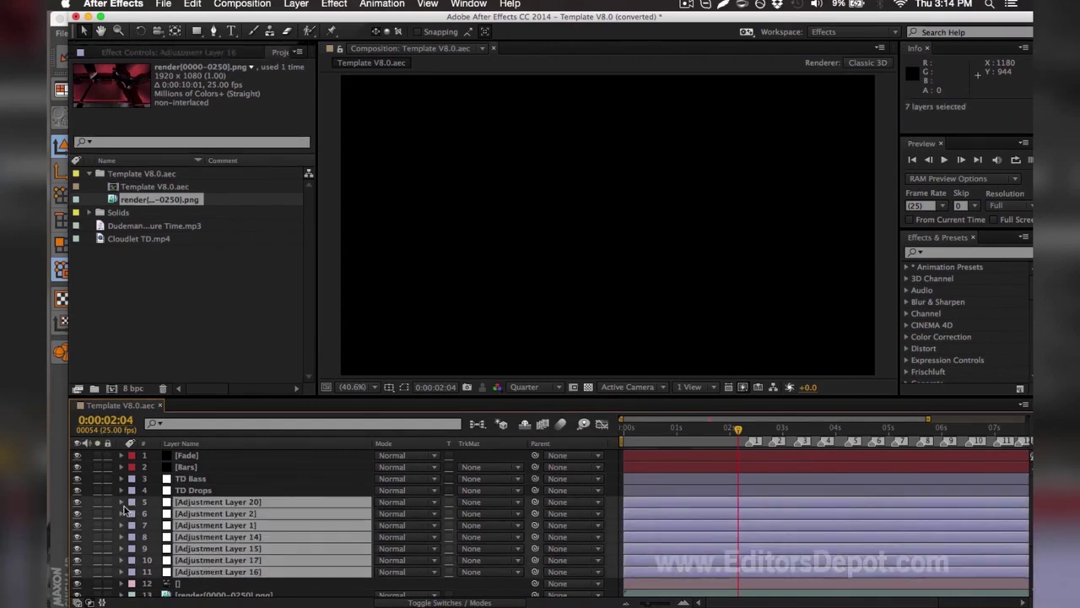
{"action": "left_click", "coordinate": [76, 504]}
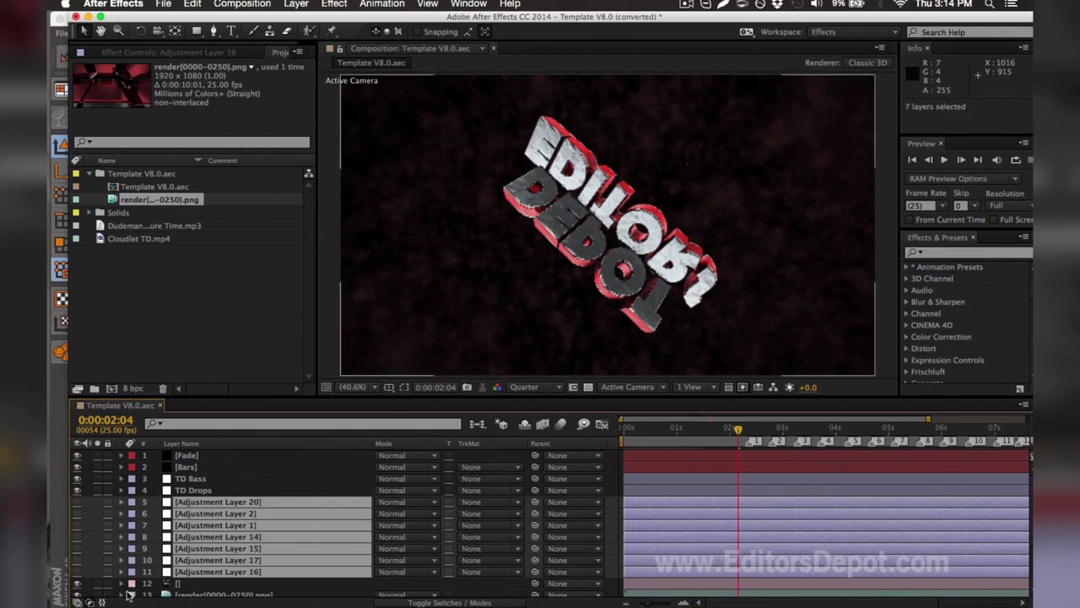
{"action": "left_click", "coordinate": [87, 585]}
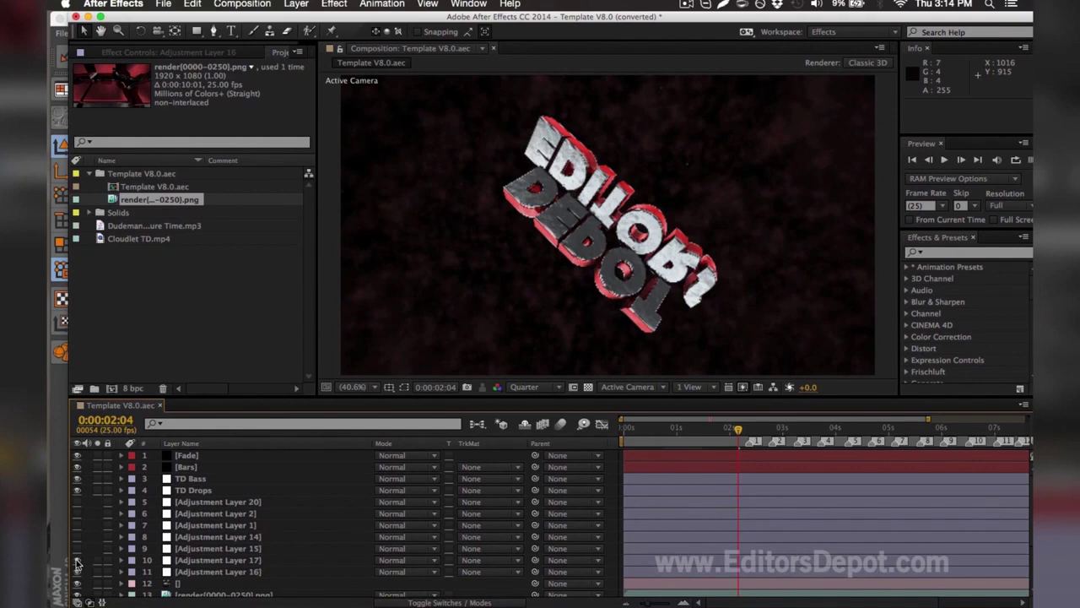
{"action": "left_click", "coordinate": [76, 560]}
{"action": "left_click", "coordinate": [76, 549]}
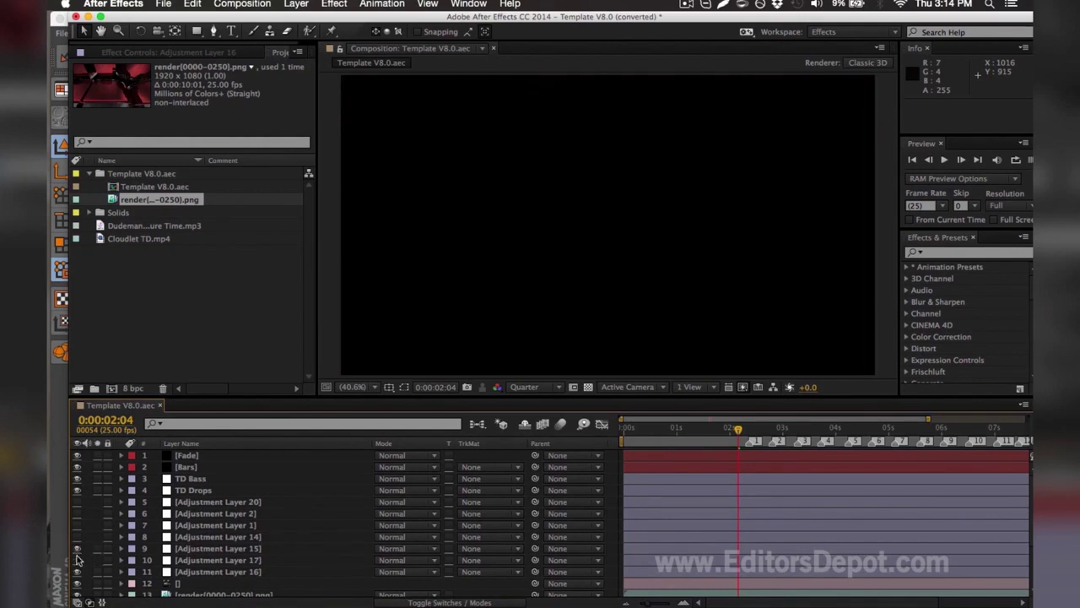
{"action": "left_click", "coordinate": [75, 536]}
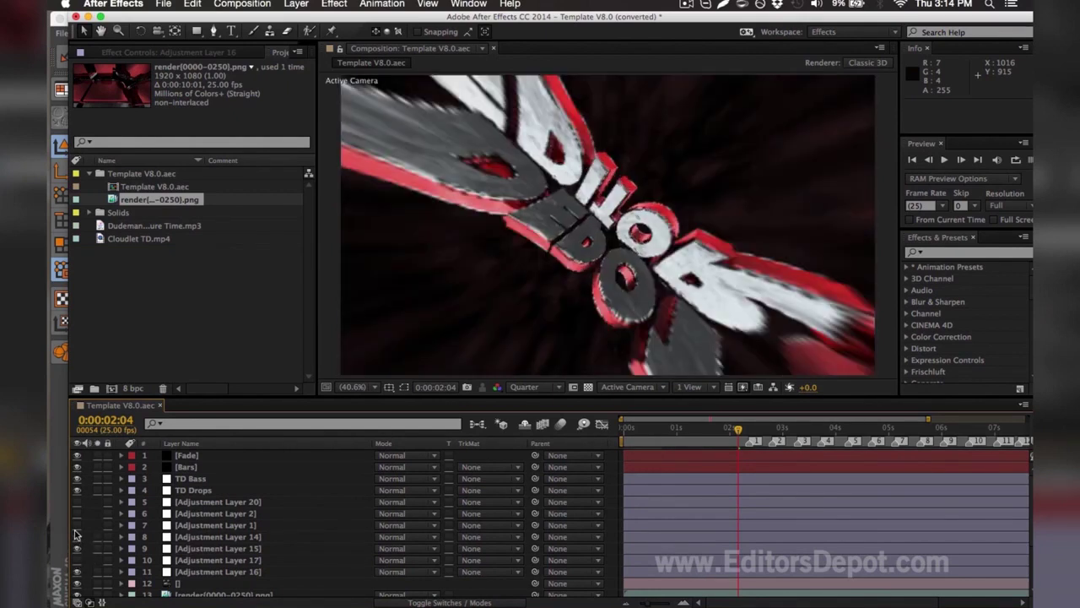
{"action": "left_click_drag", "start_coordinate": [76, 526], "coordinate": [77, 503]}
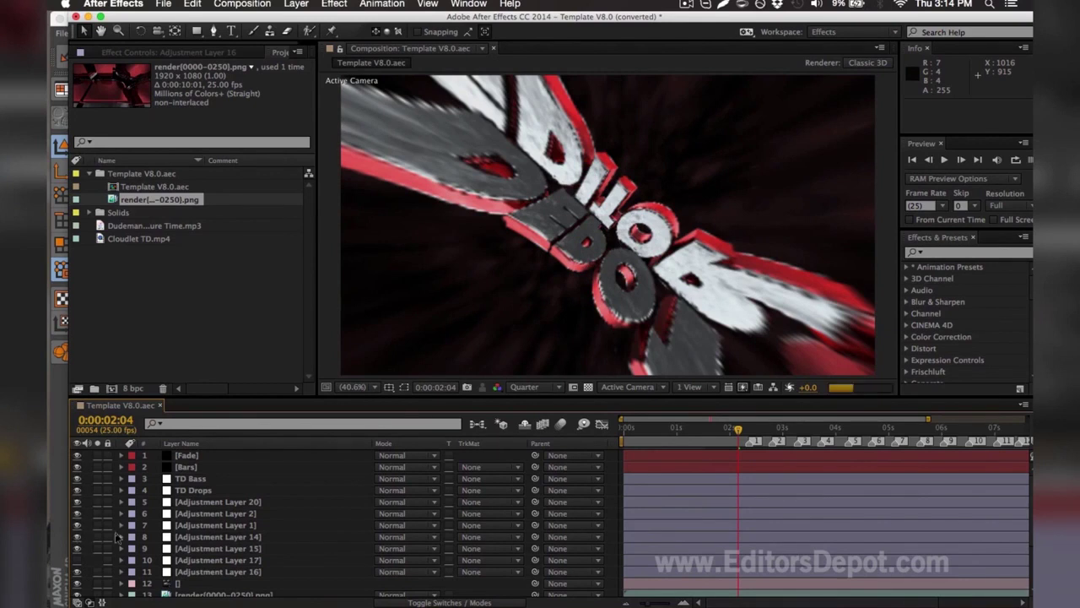
Select Adjustment Layer 17 and move the current time to 0:00:03:08
{"action": "left_click_drag", "start_coordinate": [757, 421], "coordinate": [750, 423]}
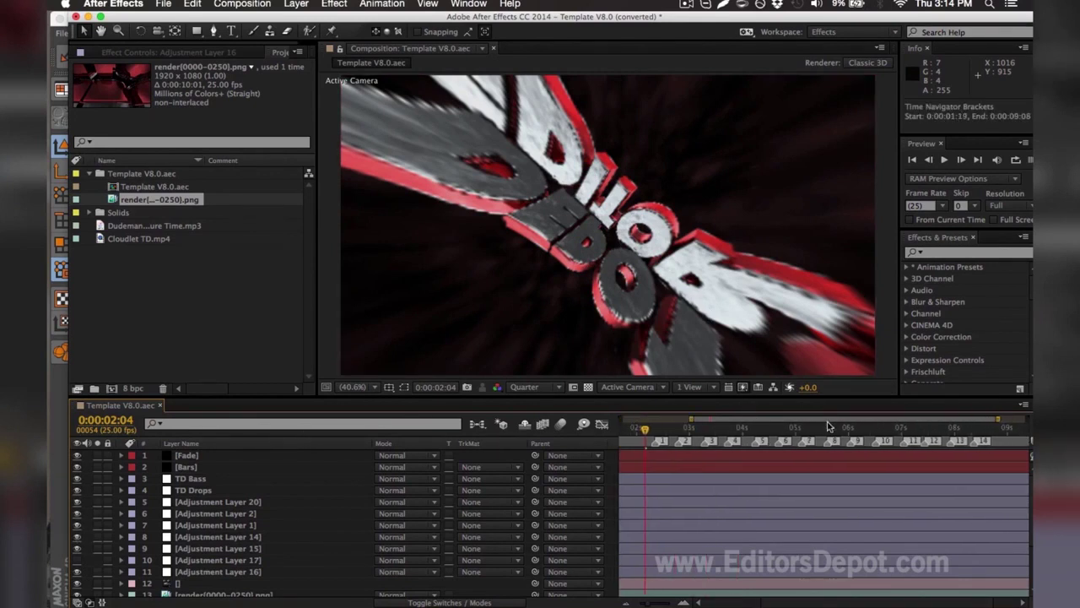
{"action": "left_click", "coordinate": [208, 560]}
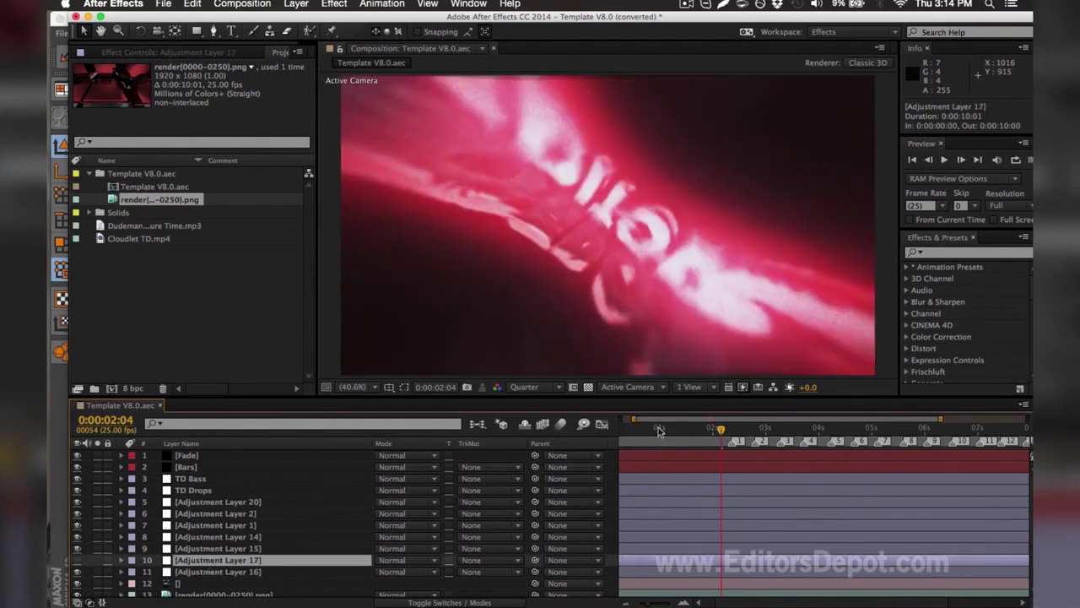
{"action": "left_click", "coordinate": [783, 428]}
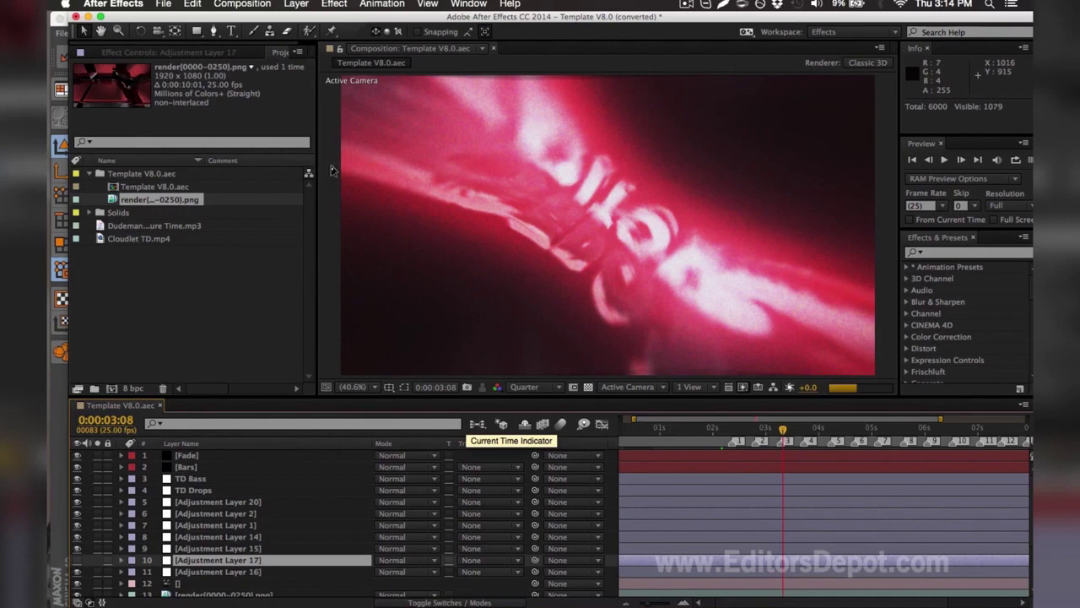
{"action": "left_click", "coordinate": [245, 4]}
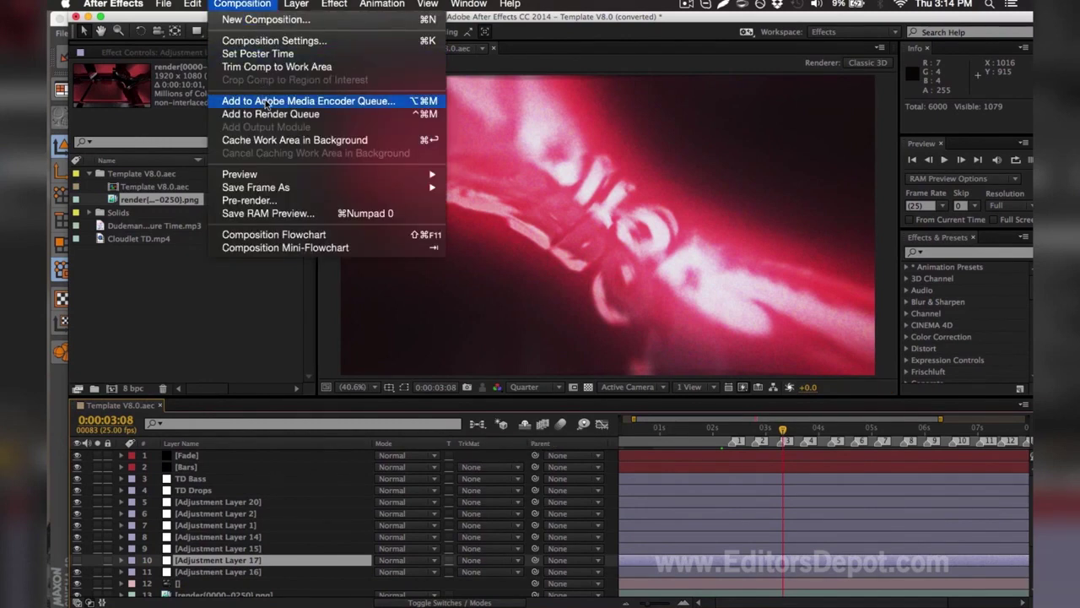
Add the Template V8.0 composition to the Adobe Media Encoder queue
{"action": "left_click", "coordinate": [272, 307]}
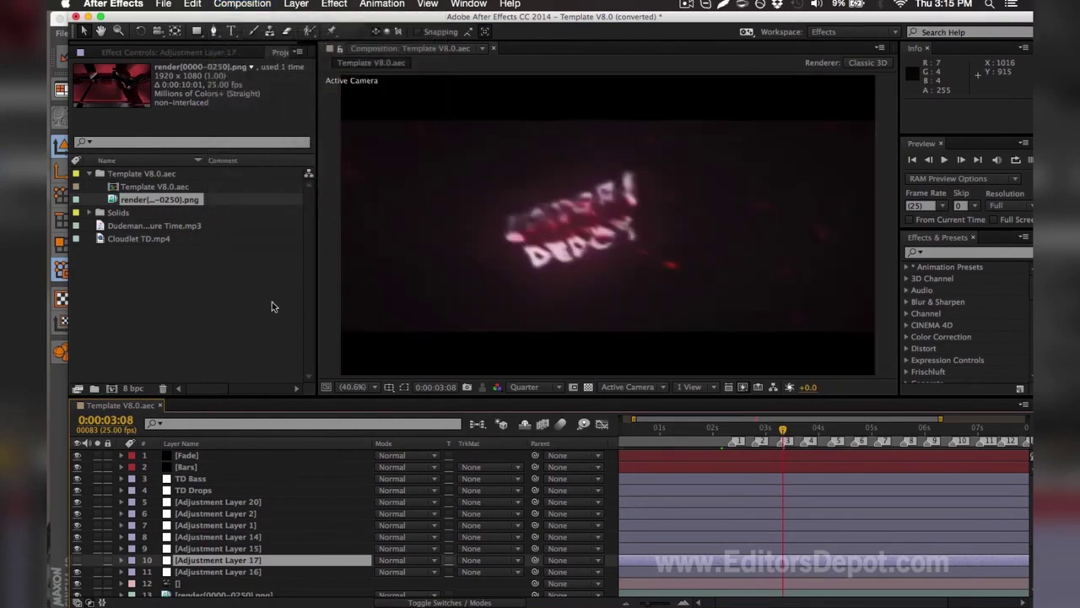